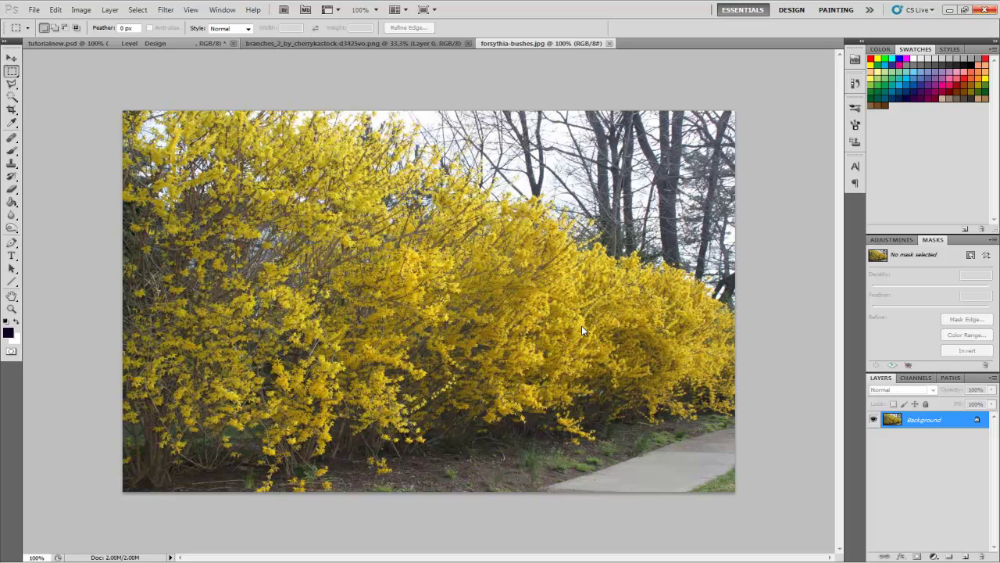
Step: Duplicate the Background layer to create a Background copy
{"action": "right_click", "coordinate": [921, 415]}
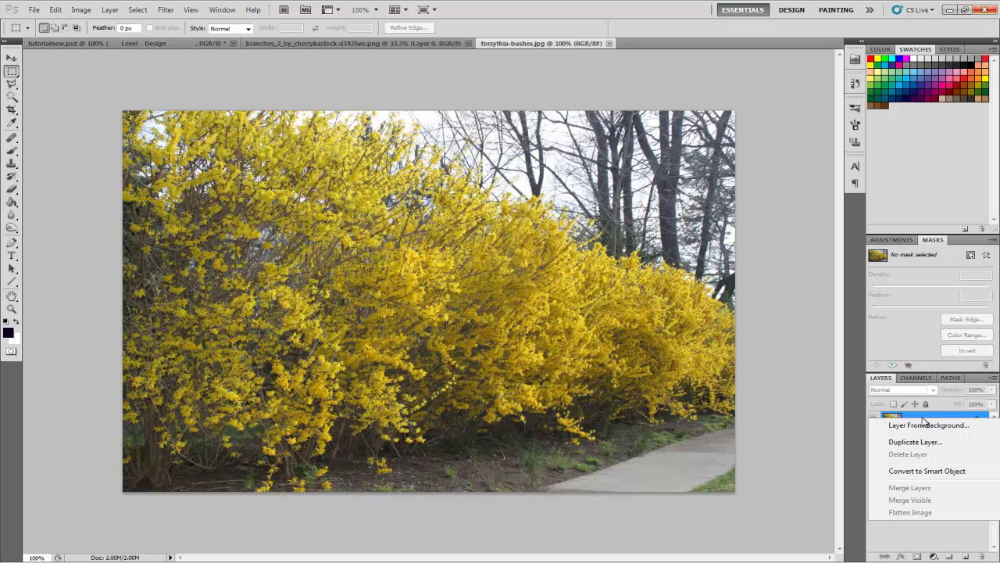
{"action": "left_click", "coordinate": [908, 443]}
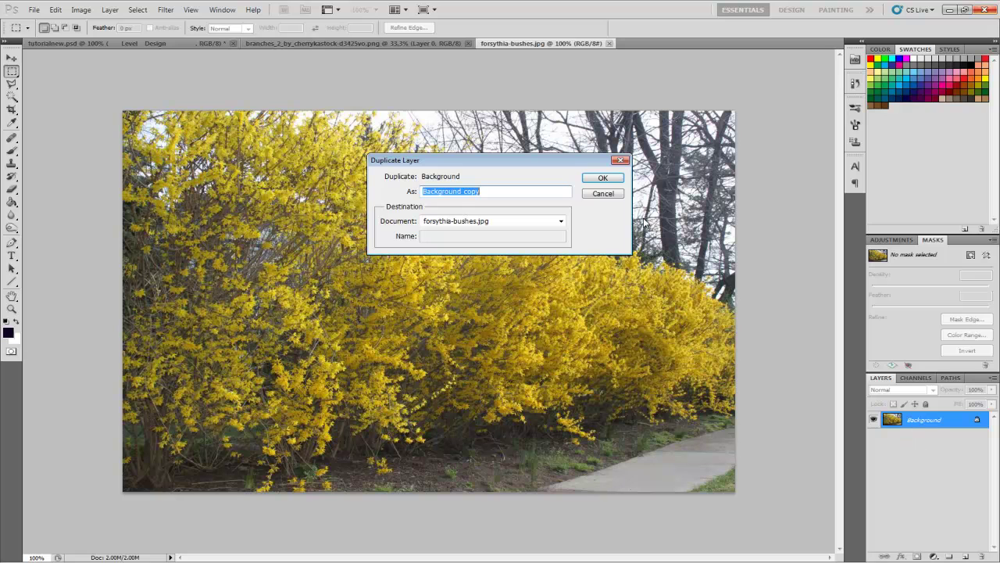
{"action": "left_click", "coordinate": [615, 181]}
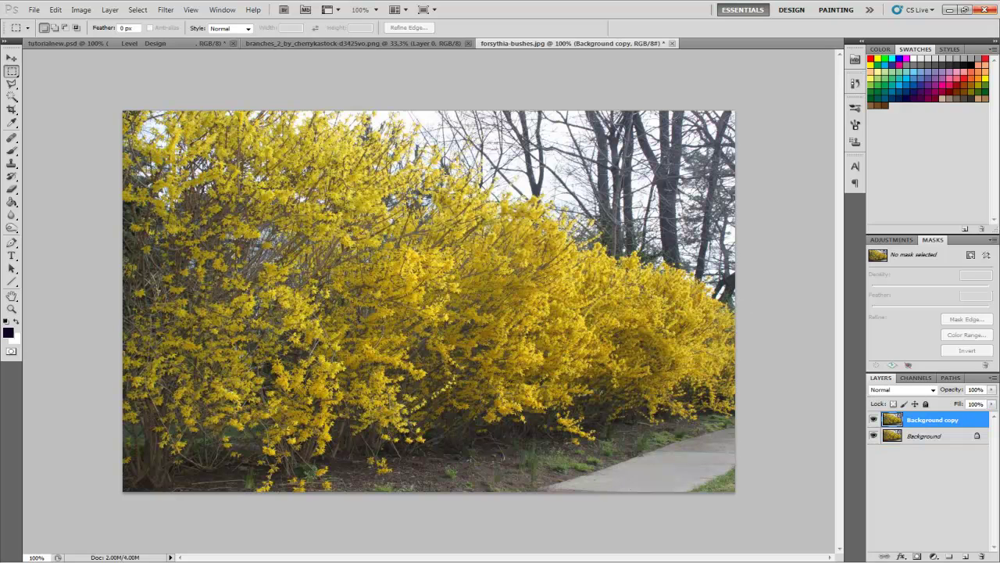
Step: Convert the Background copy to grayscale with a default Black & White adjustment
{"action": "left_click", "coordinate": [81, 10]}
{"action": "mouse_move", "coordinate": [122, 37]}
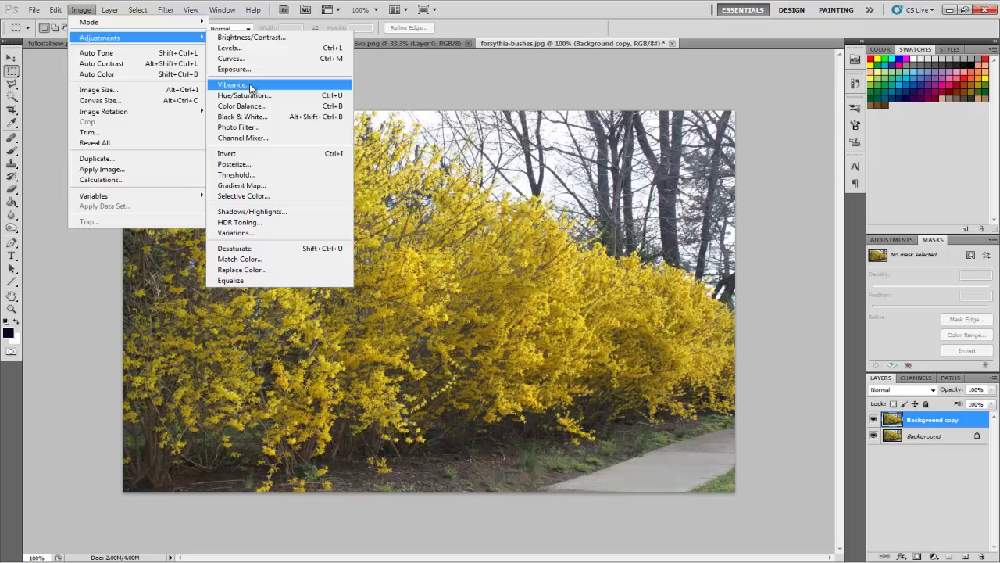
{"action": "left_click", "coordinate": [247, 117]}
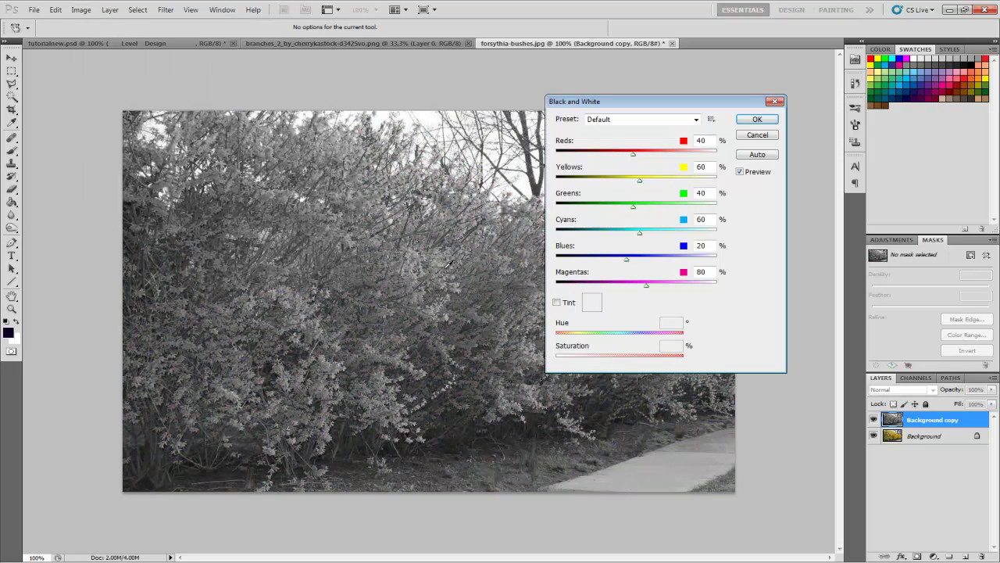
{"action": "left_click", "coordinate": [757, 119]}
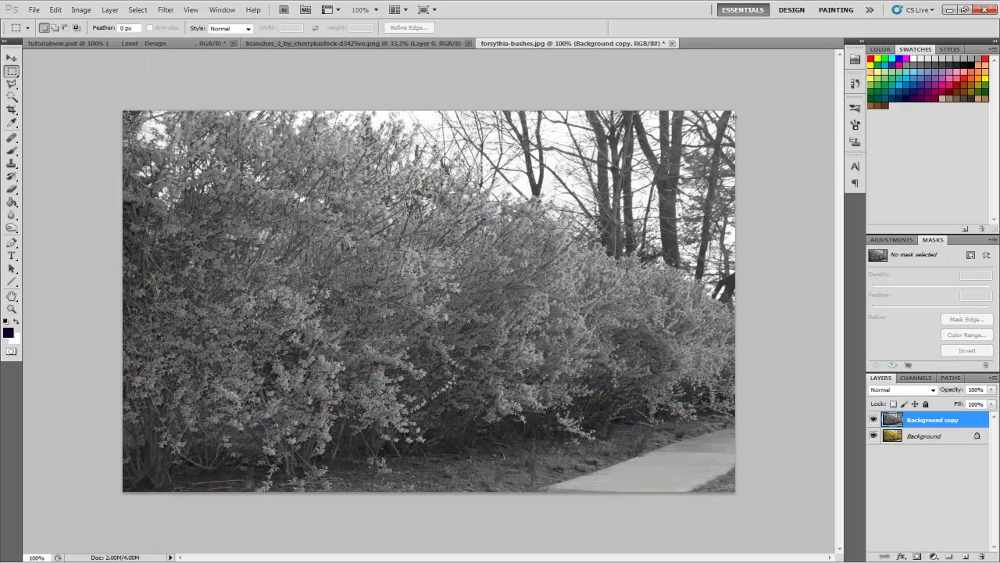
Step: Set the Levels input values to 85, 1.00 and 97 for stark black-and-white silhouettes
{"action": "left_click", "coordinate": [81, 9]}
{"action": "mouse_move", "coordinate": [102, 37]}
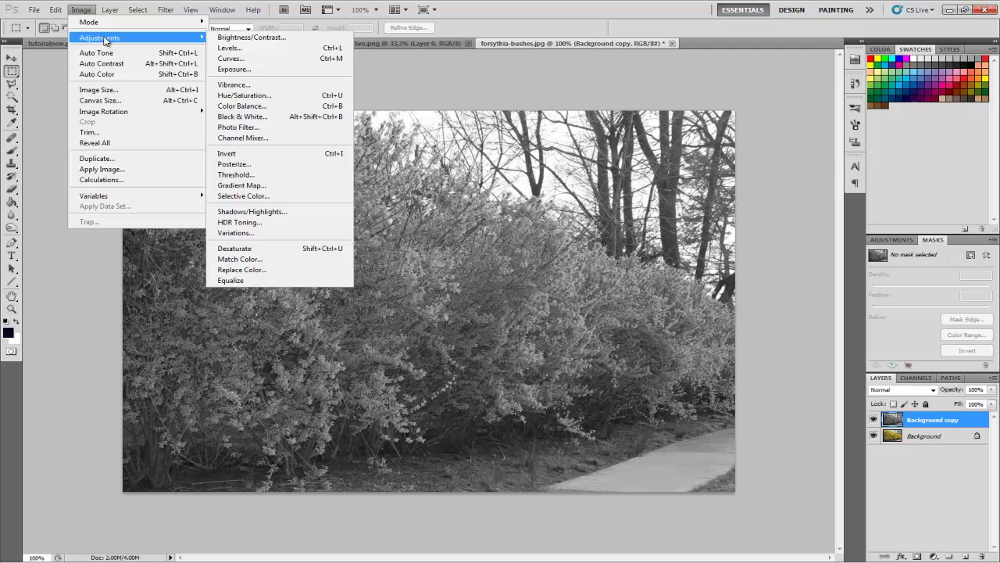
{"action": "left_click", "coordinate": [264, 51]}
{"action": "left_click_drag", "start_coordinate": [624, 224], "coordinate": [658, 223]}
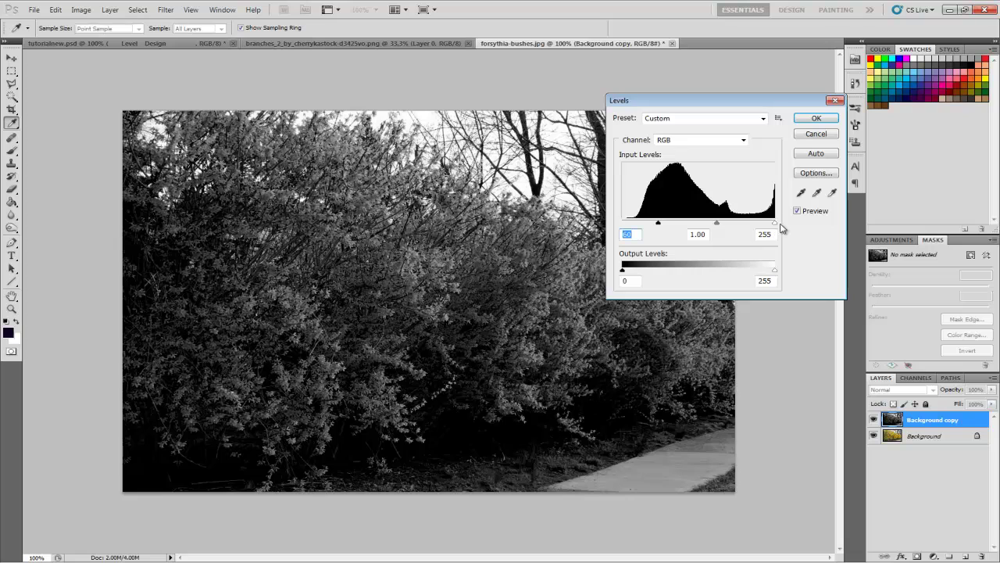
{"action": "left_click_drag", "start_coordinate": [778, 227], "coordinate": [718, 224]}
{"action": "left_click_drag", "start_coordinate": [655, 226], "coordinate": [688, 226]}
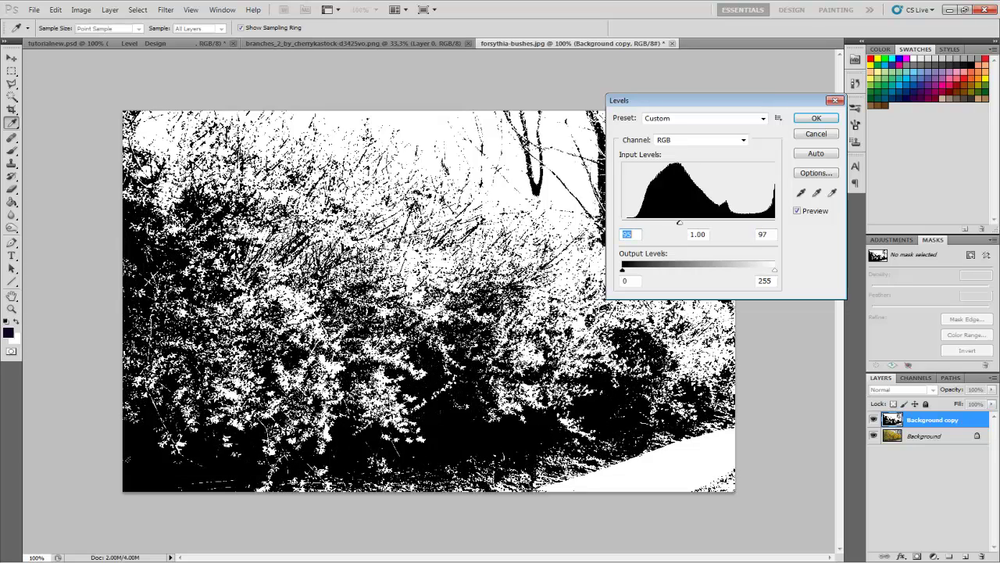
Step: Apply the Levels adjustment and set the Brush to 100% opacity, undoing the trial purple strokes
{"action": "left_click", "coordinate": [813, 121]}
{"action": "key", "text": "m"}
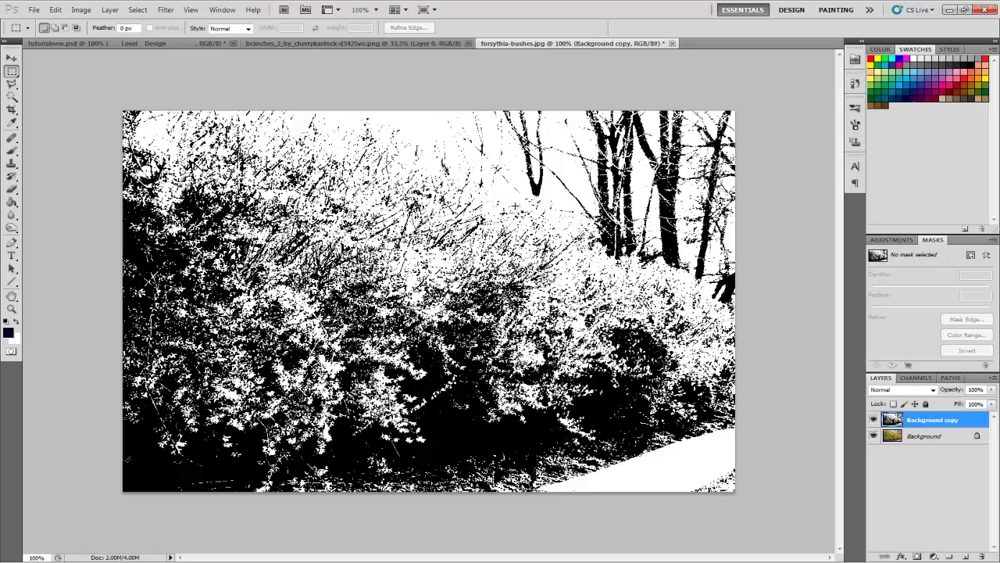
{"action": "key", "text": "b"}
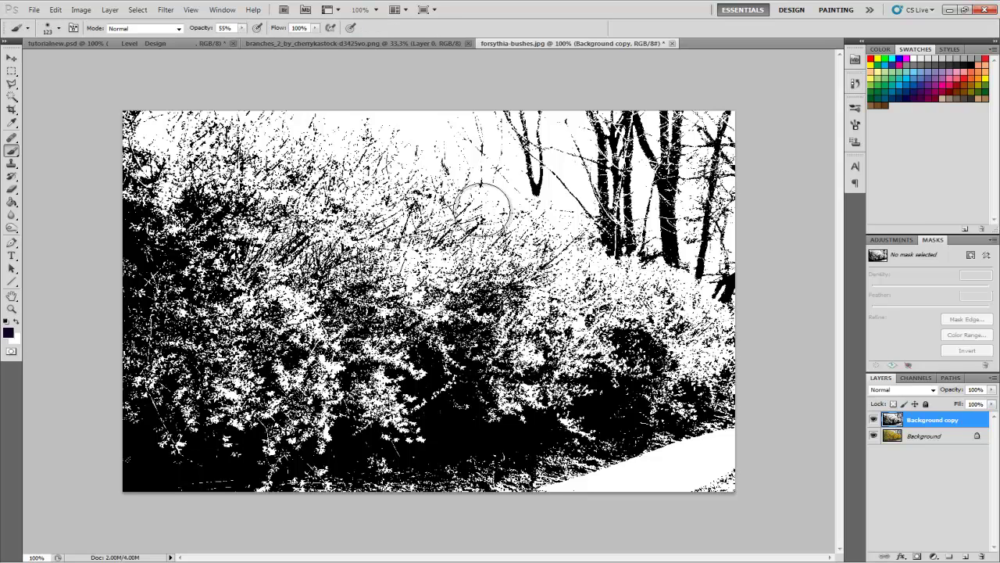
{"action": "mouse_move", "coordinate": [289, 215]}
{"action": "left_mouse_down"}
{"action": "mouse_move", "coordinate": [297, 208]}
{"action": "mouse_move", "coordinate": [279, 201]}
{"action": "left_mouse_up"}
{"action": "left_click", "coordinate": [241, 28]}
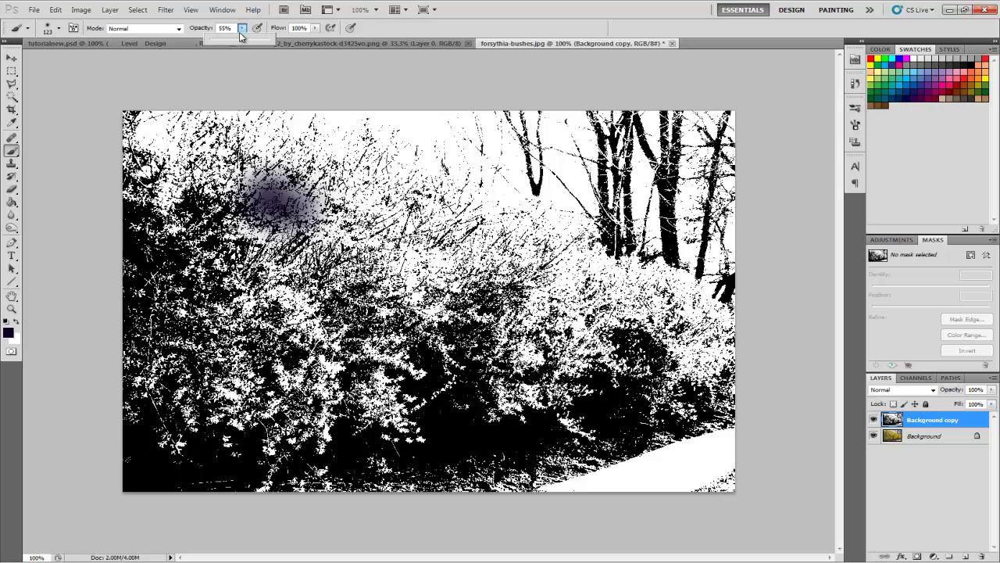
{"action": "left_click_drag", "start_coordinate": [244, 45], "coordinate": [283, 49]}
{"action": "mouse_move", "coordinate": [281, 195]}
{"action": "left_mouse_down"}
{"action": "mouse_move", "coordinate": [247, 190]}
{"action": "mouse_move", "coordinate": [347, 224]}
{"action": "mouse_move", "coordinate": [320, 216]}
{"action": "left_mouse_up"}
{"action": "key", "text": "ctrl+z"}
{"action": "key", "text": "ctrl+alt+z"}
{"action": "key", "text": "ctrl+alt+z"}
{"action": "key", "text": "ctrl+alt+z"}
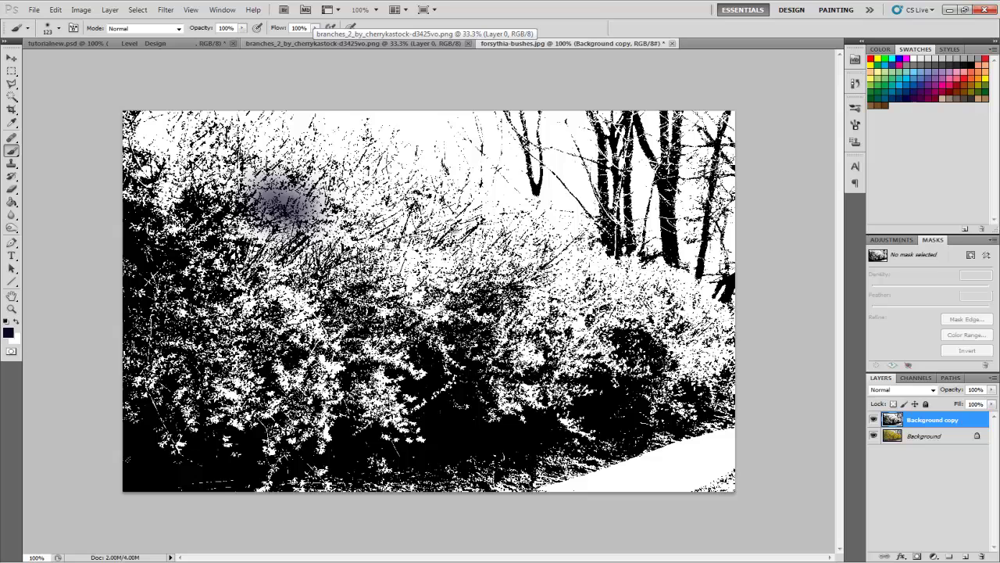
Step: Paint black over everything except the left-hand bush's white blossoms
{"action": "left_click", "coordinate": [7, 332]}
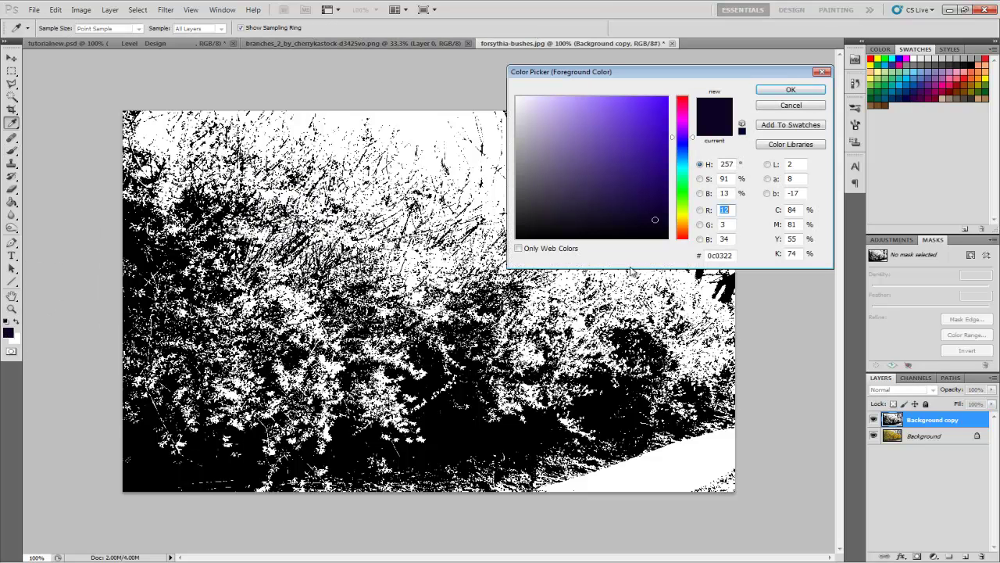
{"action": "left_click", "coordinate": [791, 89]}
{"action": "mouse_move", "coordinate": [350, 221]}
{"action": "left_mouse_down"}
{"action": "mouse_move", "coordinate": [205, 183]}
{"action": "mouse_move", "coordinate": [357, 223]}
{"action": "mouse_move", "coordinate": [430, 256]}
{"action": "mouse_move", "coordinate": [427, 279]}
{"action": "mouse_move", "coordinate": [484, 317]}
{"action": "mouse_move", "coordinate": [479, 393]}
{"action": "mouse_move", "coordinate": [520, 375]}
{"action": "left_mouse_up"}
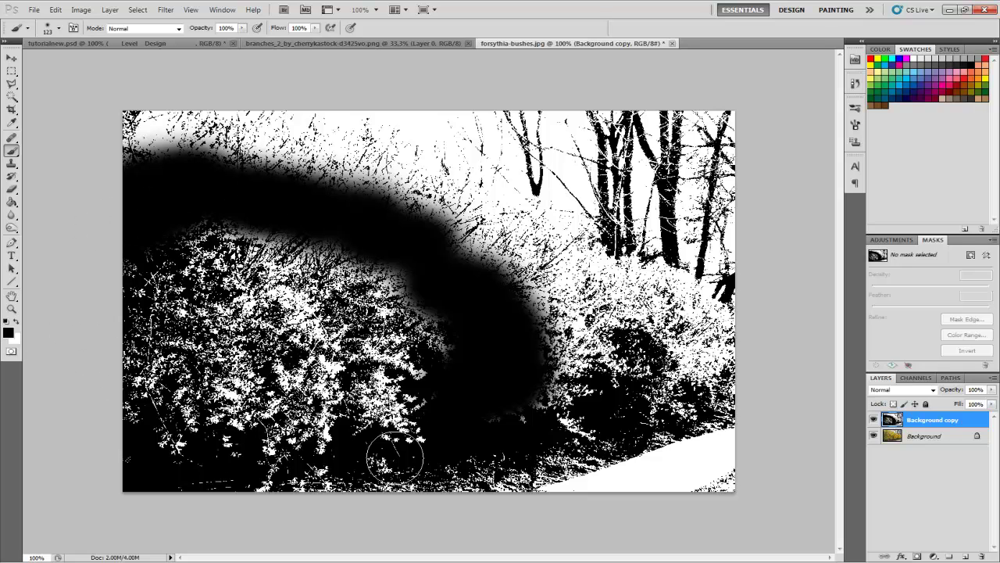
{"action": "mouse_move", "coordinate": [602, 365]}
{"action": "left_mouse_down"}
{"action": "mouse_move", "coordinate": [568, 395]}
{"action": "mouse_move", "coordinate": [570, 232]}
{"action": "mouse_move", "coordinate": [484, 184]}
{"action": "mouse_move", "coordinate": [503, 266]}
{"action": "mouse_move", "coordinate": [375, 190]}
{"action": "mouse_move", "coordinate": [289, 180]}
{"action": "mouse_move", "coordinate": [360, 134]}
{"action": "mouse_move", "coordinate": [69, 141]}
{"action": "mouse_move", "coordinate": [113, 150]}
{"action": "mouse_move", "coordinate": [382, 142]}
{"action": "mouse_move", "coordinate": [521, 113]}
{"action": "mouse_move", "coordinate": [372, 169]}
{"action": "mouse_move", "coordinate": [908, 140]}
{"action": "mouse_move", "coordinate": [809, 94]}
{"action": "mouse_move", "coordinate": [645, 125]}
{"action": "mouse_move", "coordinate": [571, 192]}
{"action": "mouse_move", "coordinate": [534, 185]}
{"action": "mouse_move", "coordinate": [499, 265]}
{"action": "mouse_move", "coordinate": [607, 238]}
{"action": "mouse_move", "coordinate": [714, 528]}
{"action": "mouse_move", "coordinate": [597, 425]}
{"action": "mouse_move", "coordinate": [660, 174]}
{"action": "mouse_move", "coordinate": [618, 164]}
{"action": "mouse_move", "coordinate": [691, 200]}
{"action": "mouse_move", "coordinate": [718, 192]}
{"action": "mouse_move", "coordinate": [739, 425]}
{"action": "mouse_move", "coordinate": [687, 497]}
{"action": "mouse_move", "coordinate": [476, 547]}
{"action": "mouse_move", "coordinate": [535, 453]}
{"action": "mouse_move", "coordinate": [535, 428]}
{"action": "mouse_move", "coordinate": [390, 495]}
{"action": "mouse_move", "coordinate": [202, 203]}
{"action": "left_mouse_up"}
{"action": "key", "text": "ctrl+z"}
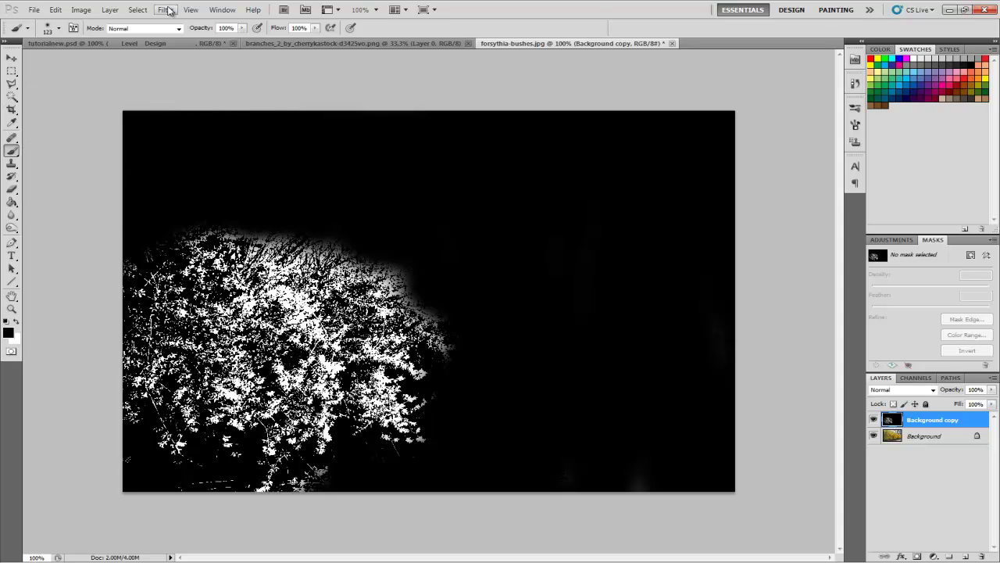
Step: Use Color Range to select the white blossoms of the left bush at fuzziness 200
{"action": "left_click", "coordinate": [138, 9]}
{"action": "left_click", "coordinate": [157, 107]}
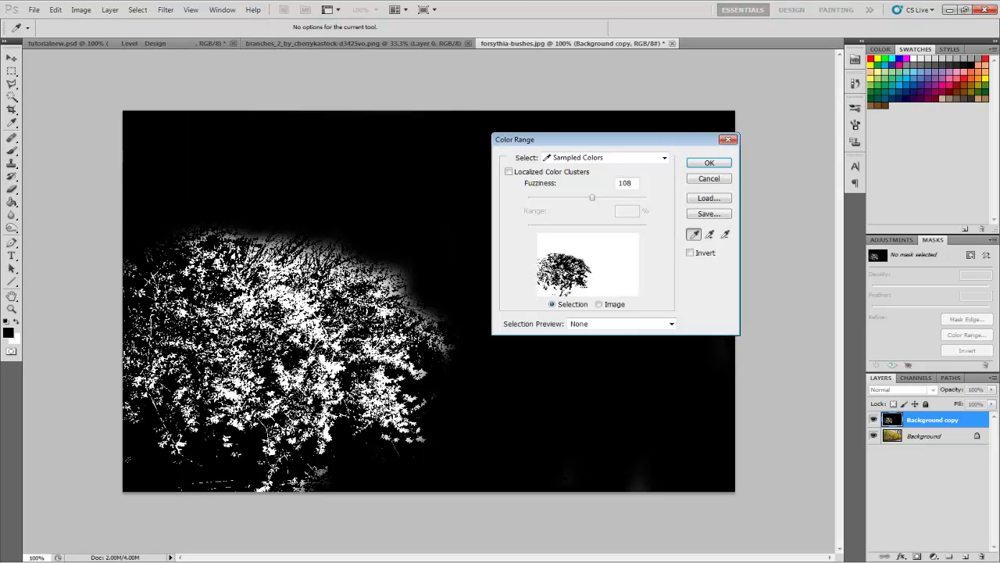
{"action": "left_click", "coordinate": [292, 290]}
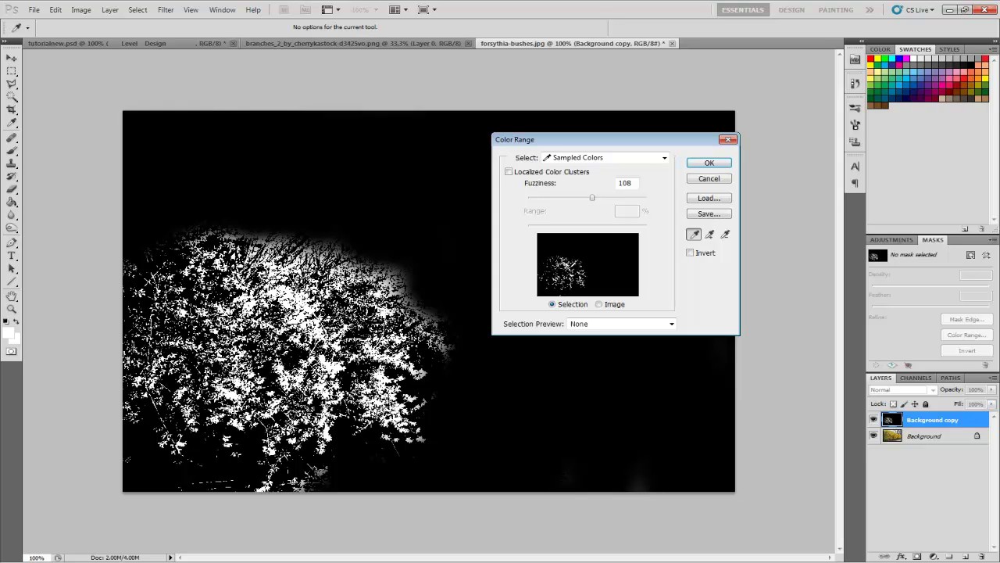
{"action": "left_click_drag", "start_coordinate": [592, 197], "coordinate": [655, 196]}
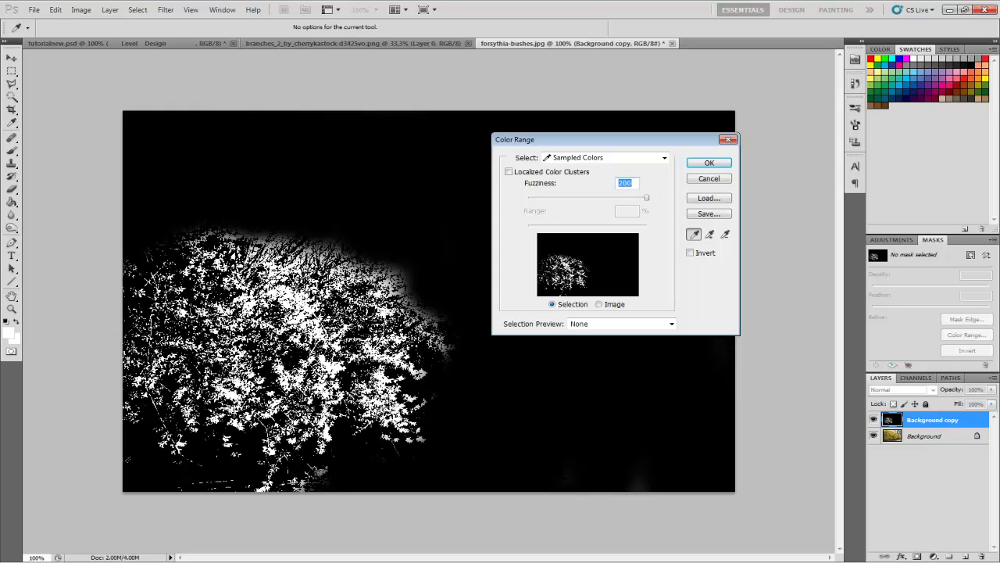
{"action": "left_click", "coordinate": [708, 162]}
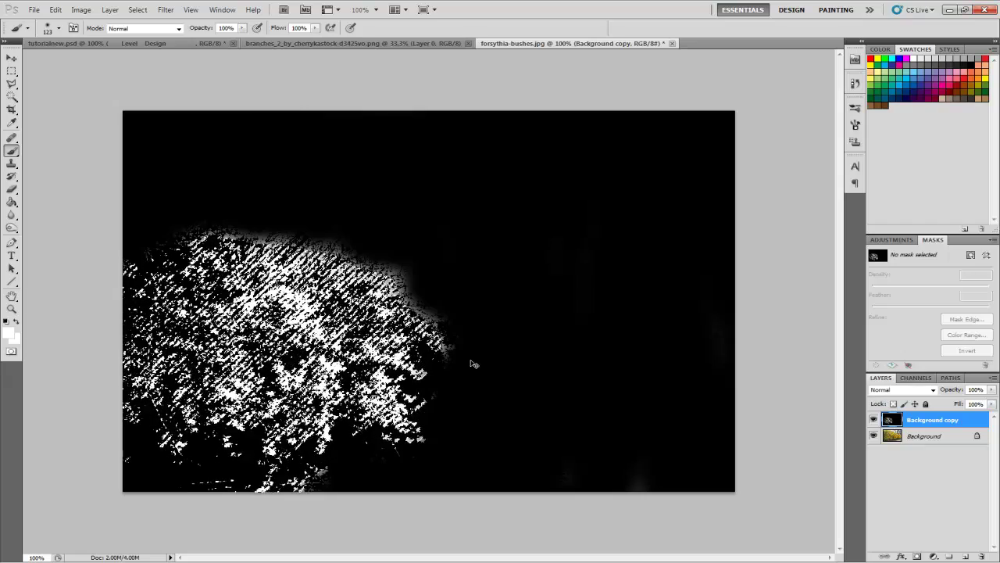
Step: Create a new 512×512 px, 72 ppi document and paste the copied blossoms in as Layer 1
{"action": "left_click", "coordinate": [34, 10]}
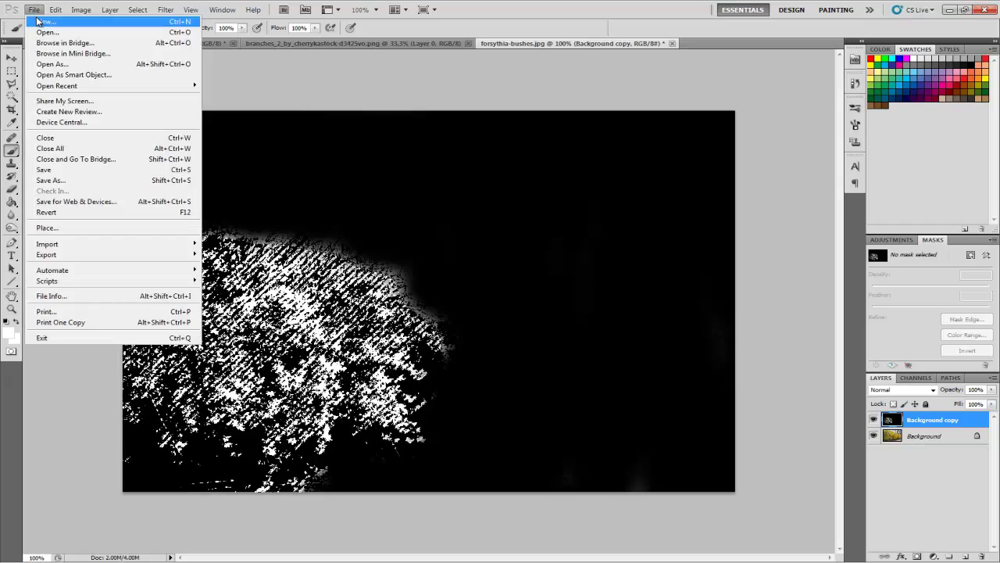
{"action": "left_click", "coordinate": [60, 25]}
{"action": "double_click", "coordinate": [443, 216]}
{"action": "type", "text": "523"}
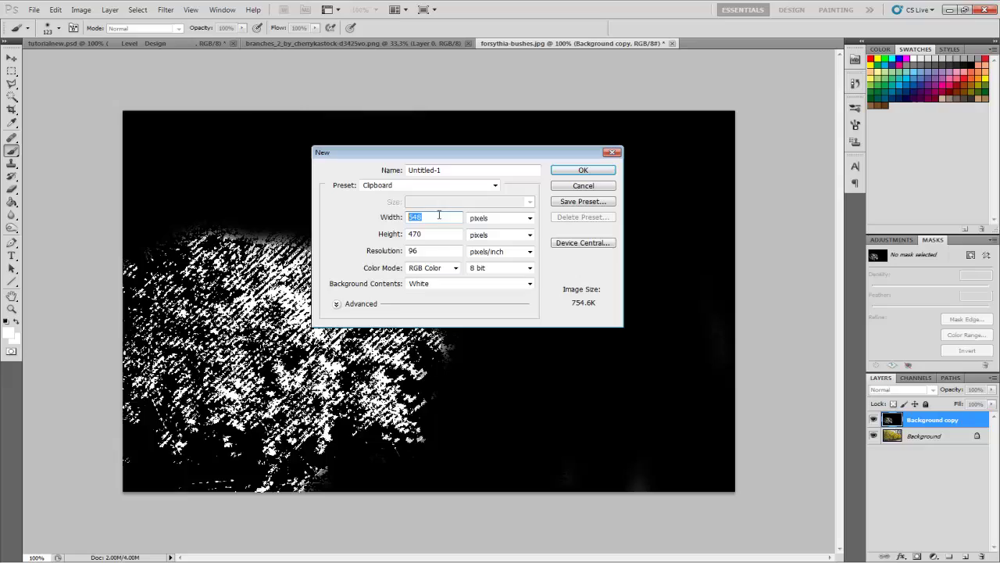
{"action": "double_click", "coordinate": [434, 218]}
{"action": "type", "text": "52"}
{"action": "key", "text": "Tab"}
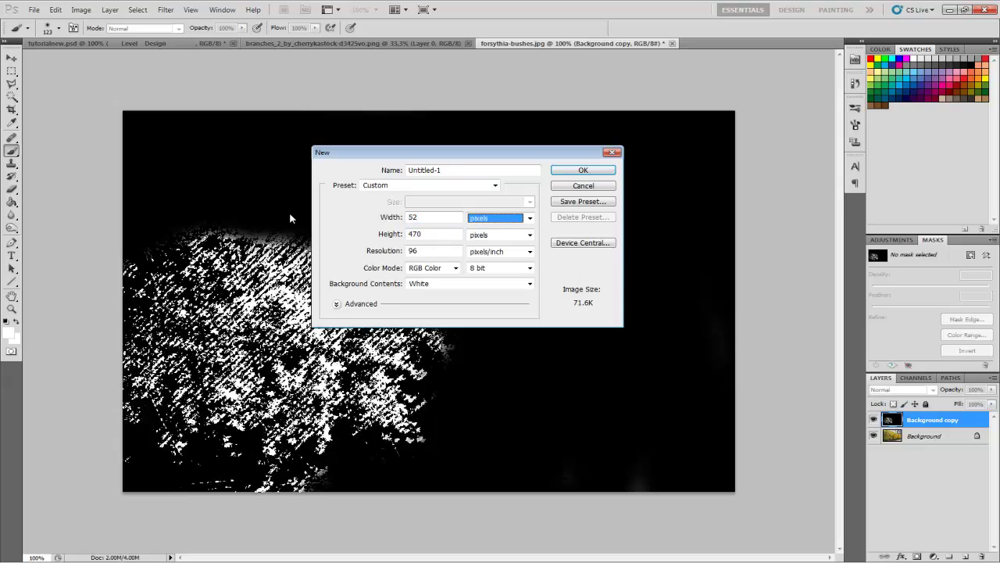
{"action": "double_click", "coordinate": [436, 221]}
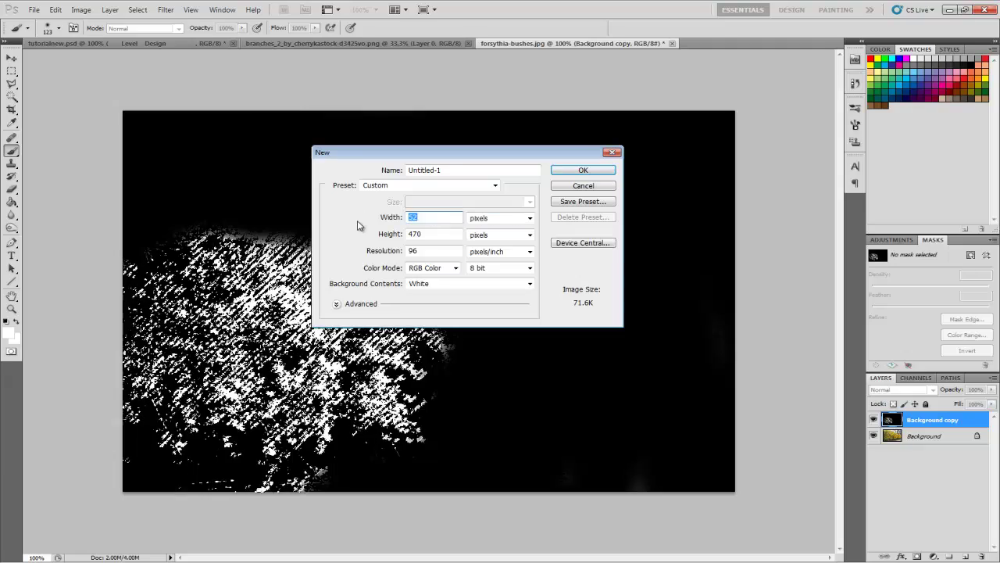
{"action": "type", "text": "512"}
{"action": "key", "text": "Tab"}
{"action": "key", "text": "Tab"}
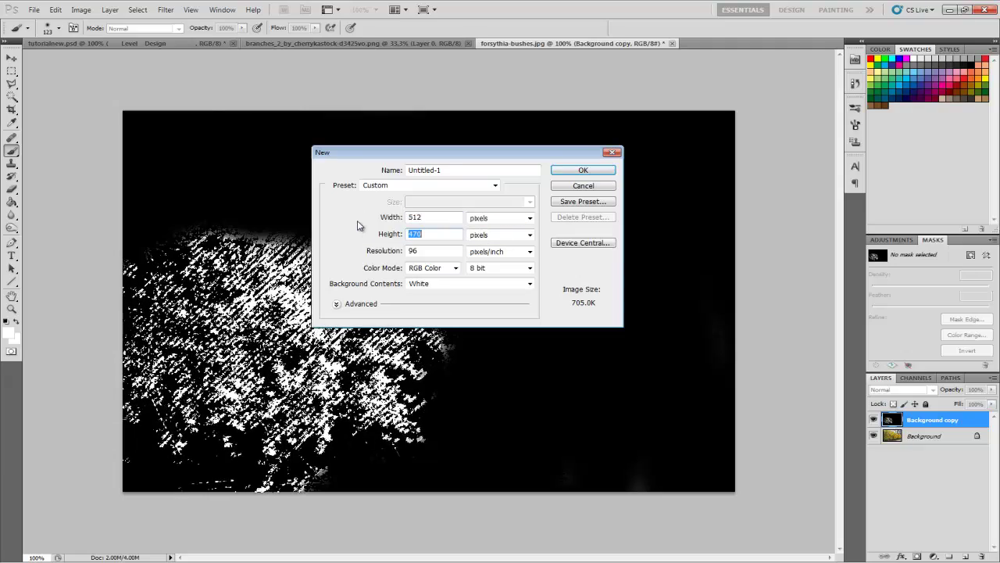
{"action": "type", "text": "512"}
{"action": "key", "text": "Tab"}
{"action": "key", "text": "Tab"}
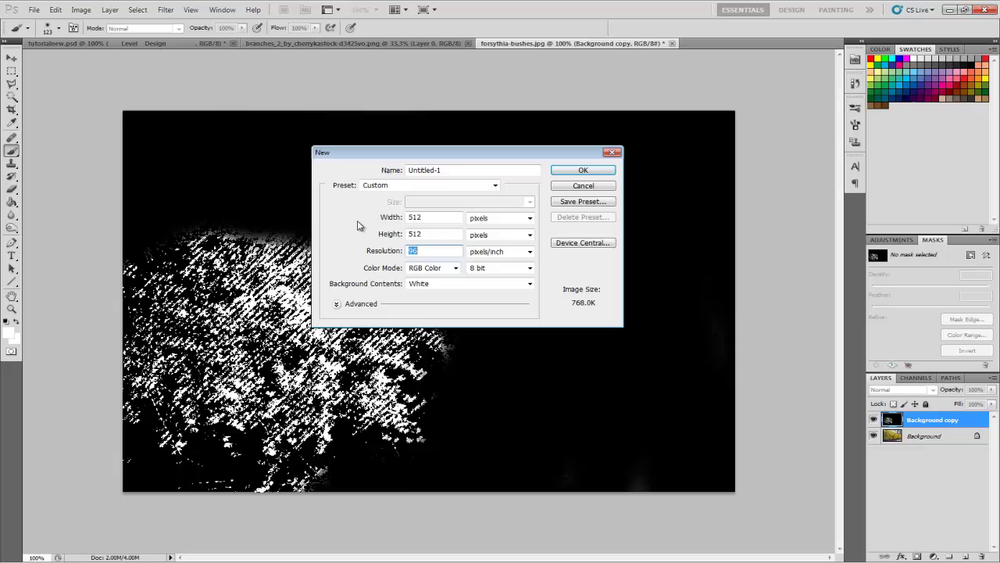
{"action": "type", "text": "72"}
{"action": "key", "text": "Return"}
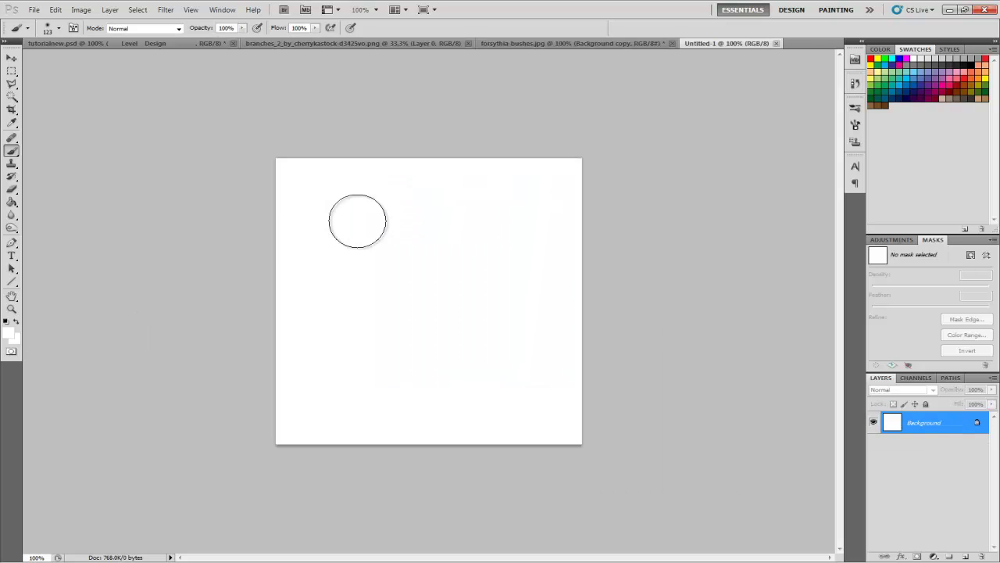
{"action": "key", "text": "ctrl+v"}
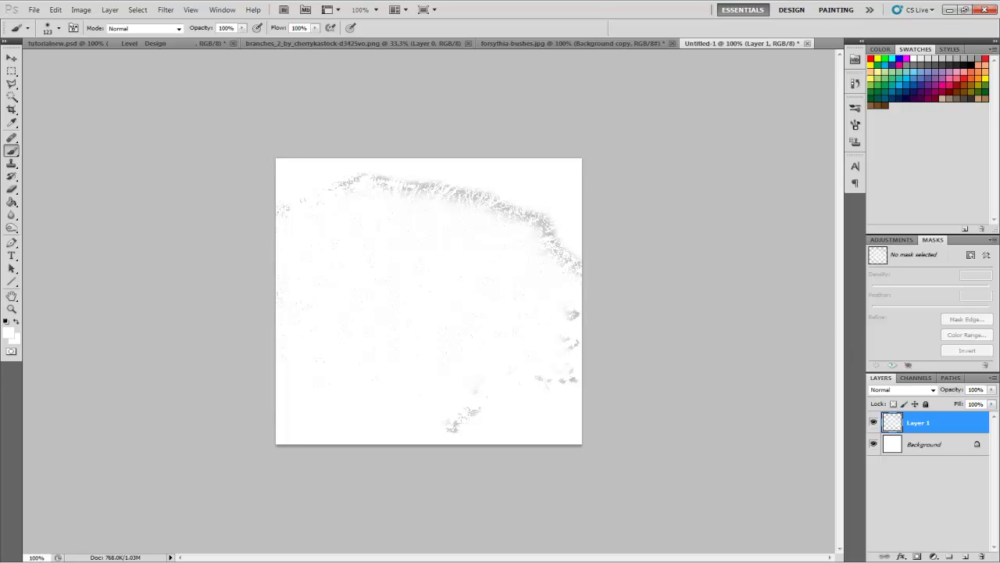
Step: Fill the new document's Background layer with solid black using the Paint Bucket
{"action": "left_click", "coordinate": [950, 446]}
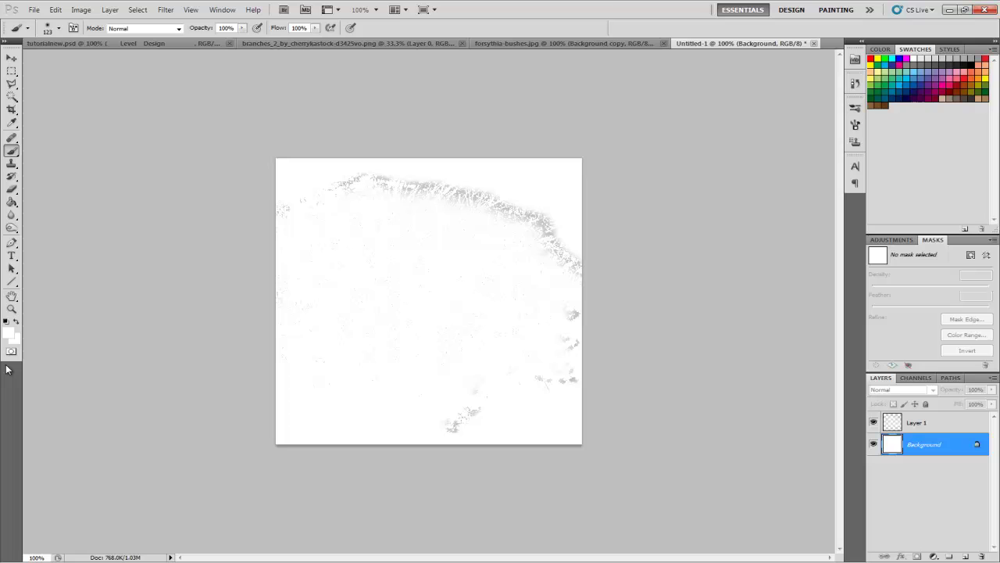
{"action": "left_click", "coordinate": [8, 334]}
{"action": "left_click", "coordinate": [668, 238]}
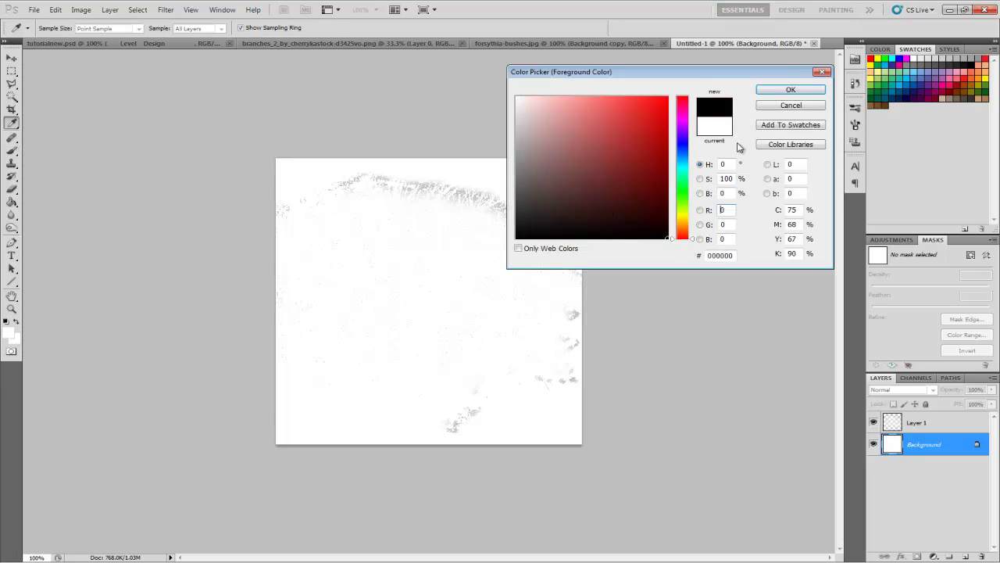
{"action": "left_click", "coordinate": [790, 89]}
{"action": "key", "text": "g"}
{"action": "left_click", "coordinate": [427, 304]}
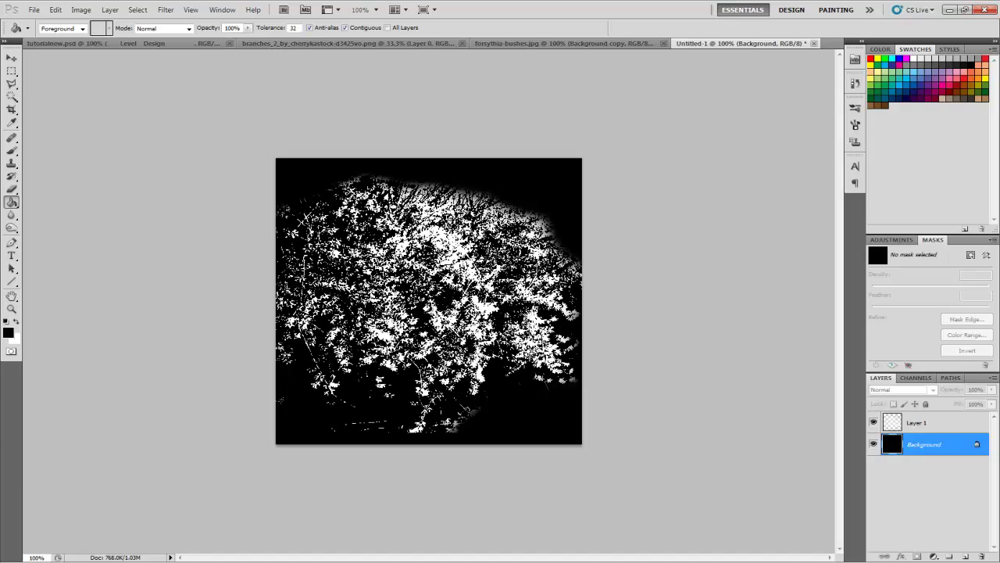
Step: Hide the Background copy in forsythia-bushes.jpg to reveal the colour photo, then return to Untitled-1
{"action": "left_click", "coordinate": [563, 44]}
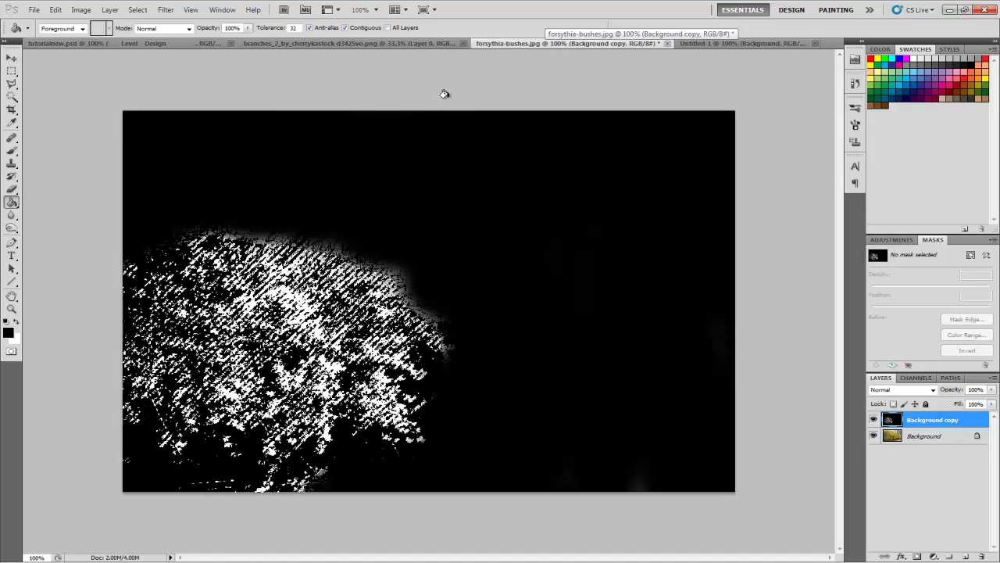
{"action": "left_click", "coordinate": [874, 420]}
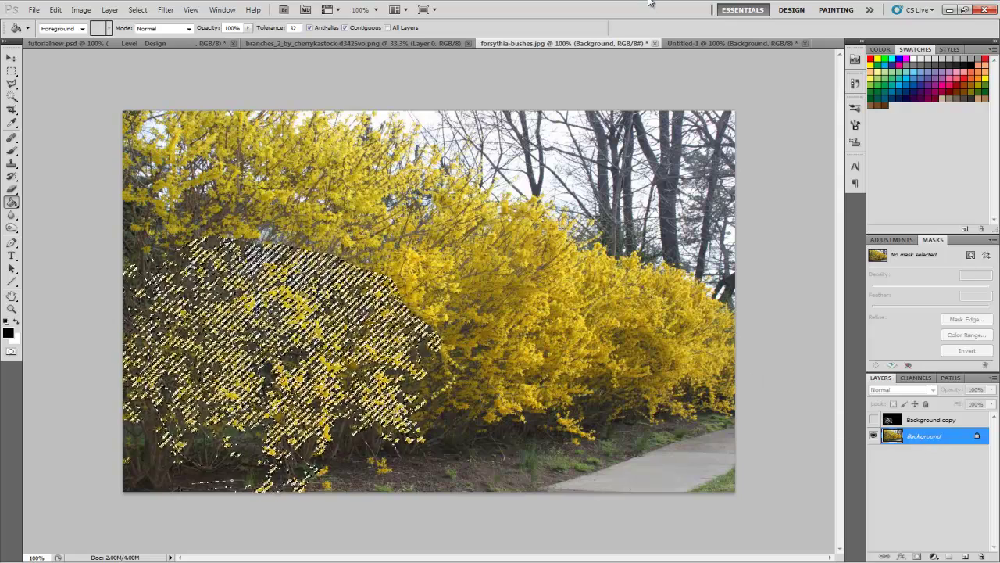
{"action": "left_click", "coordinate": [706, 43]}
Step: Paste the forsythia photo as Layer 2 and delete the black-and-white Layer 1
{"action": "key", "text": "ctrl+v"}
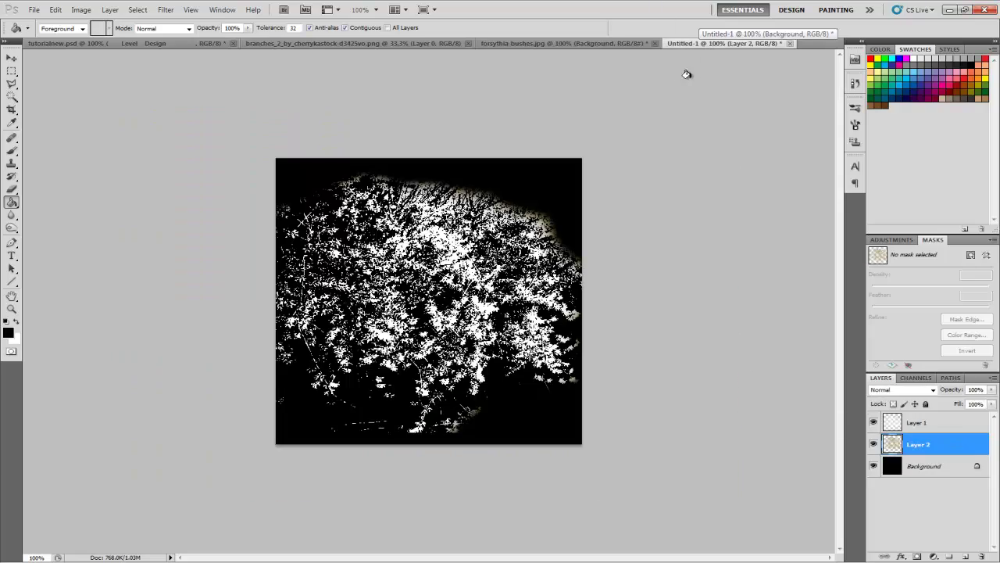
{"action": "left_click", "coordinate": [873, 422]}
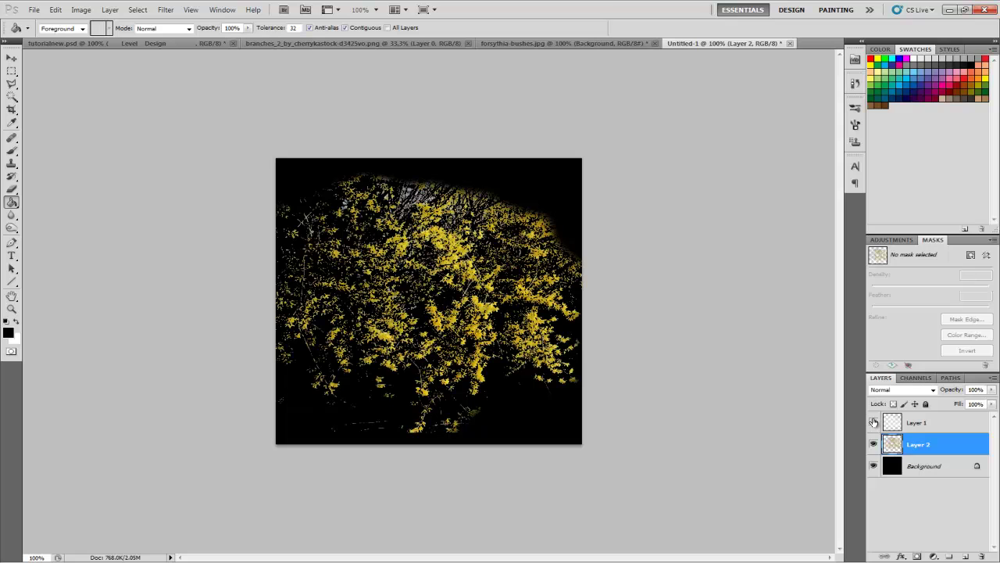
{"action": "left_click_drag", "start_coordinate": [938, 423], "coordinate": [982, 557]}
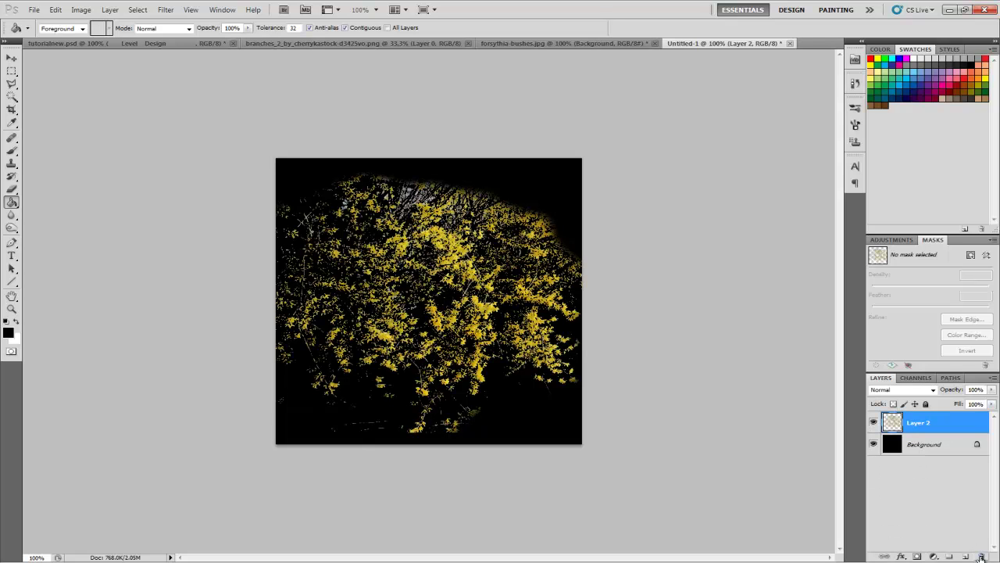
Step: Scale the forsythia layer down to 82.87%, nudge it left, and apply the transform
{"action": "key", "text": "ctrl+t"}
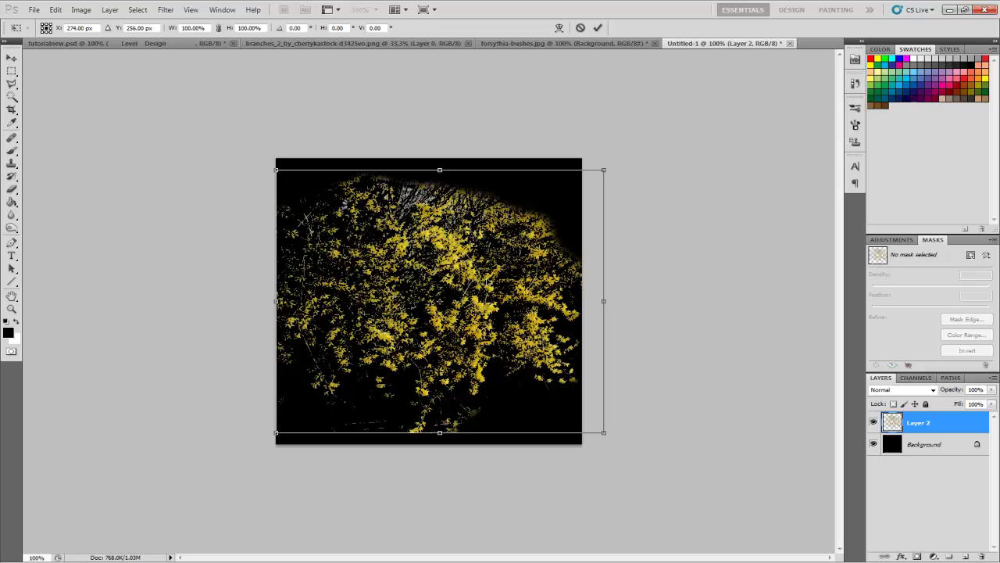
{"action": "left_click_drag", "start_coordinate": [277, 168], "coordinate": [300, 194]}
{"action": "key", "text": "Left"}
{"action": "key", "text": "Left"}
{"action": "key", "text": "Left"}
{"action": "key", "text": "Left"}
{"action": "key", "text": "Left"}
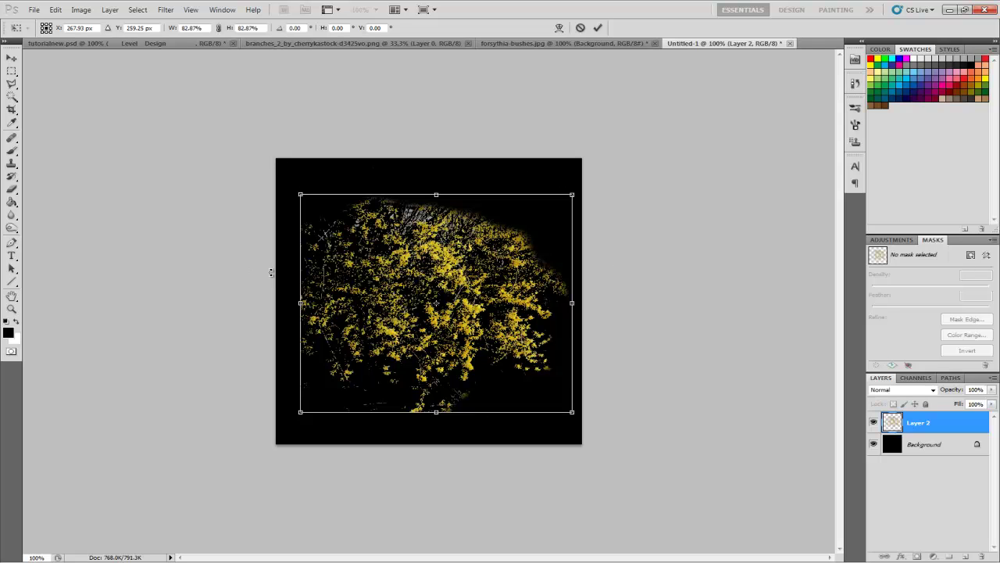
{"action": "key", "text": "Return"}
{"action": "key", "text": "g"}
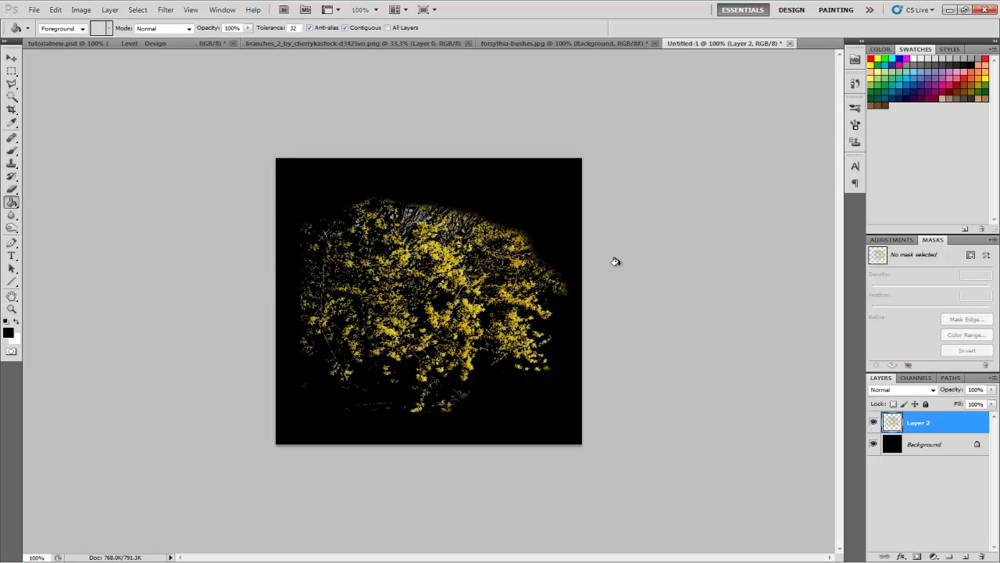
{"action": "left_click", "coordinate": [921, 443]}
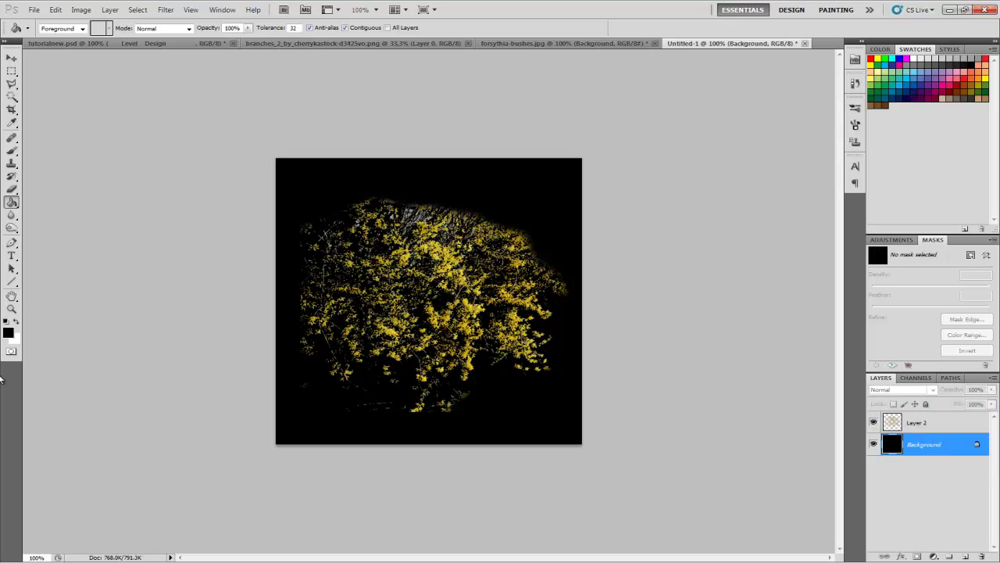
Step: Make pure red (ff0000) the foreground colour, then undo a trial red fill of the Background
{"action": "left_click", "coordinate": [8, 333]}
{"action": "left_click", "coordinate": [632, 186]}
{"action": "left_click_drag", "start_coordinate": [631, 185], "coordinate": [784, 87]}
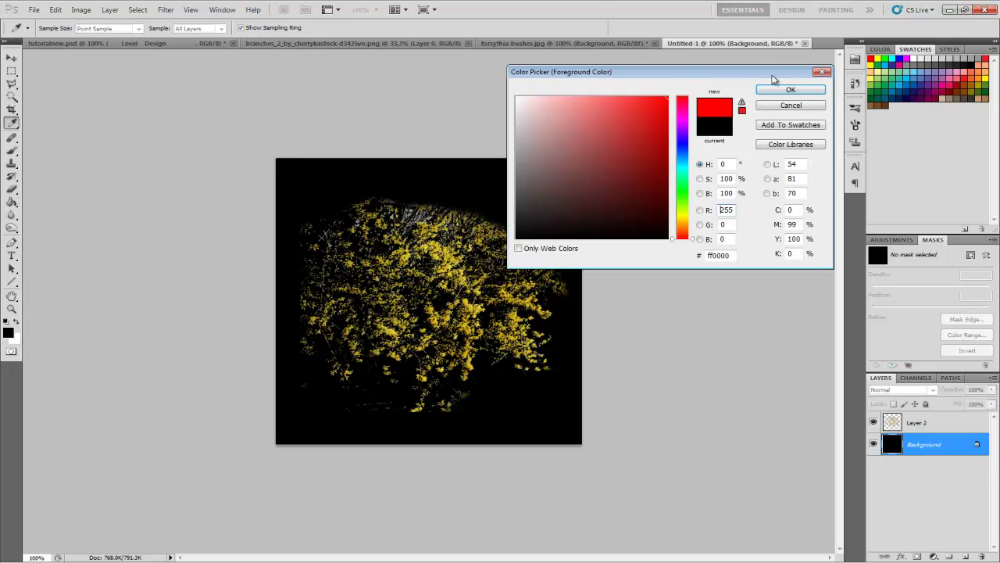
{"action": "left_click", "coordinate": [786, 83]}
{"action": "left_click", "coordinate": [414, 226]}
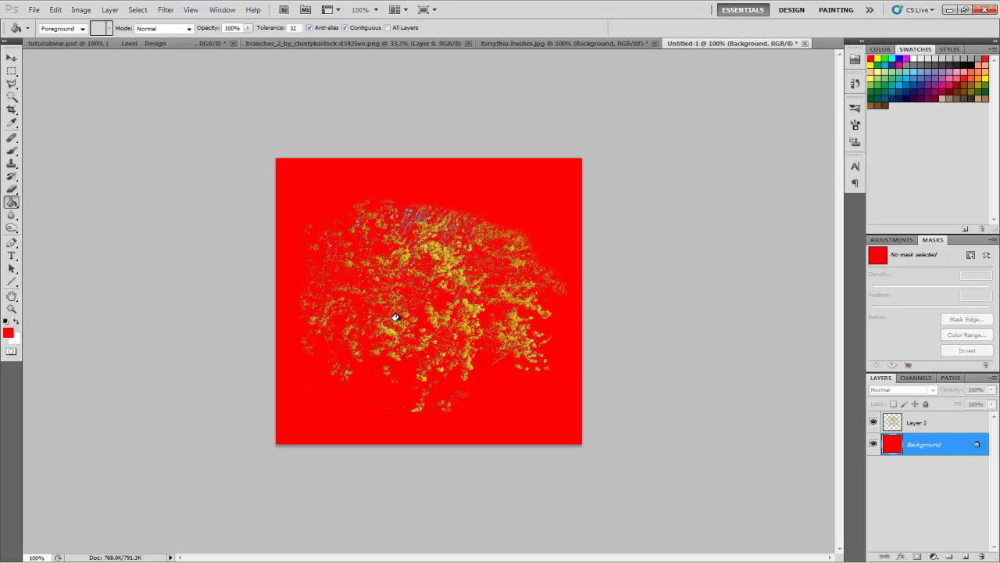
{"action": "key", "text": "ctrl+z"}
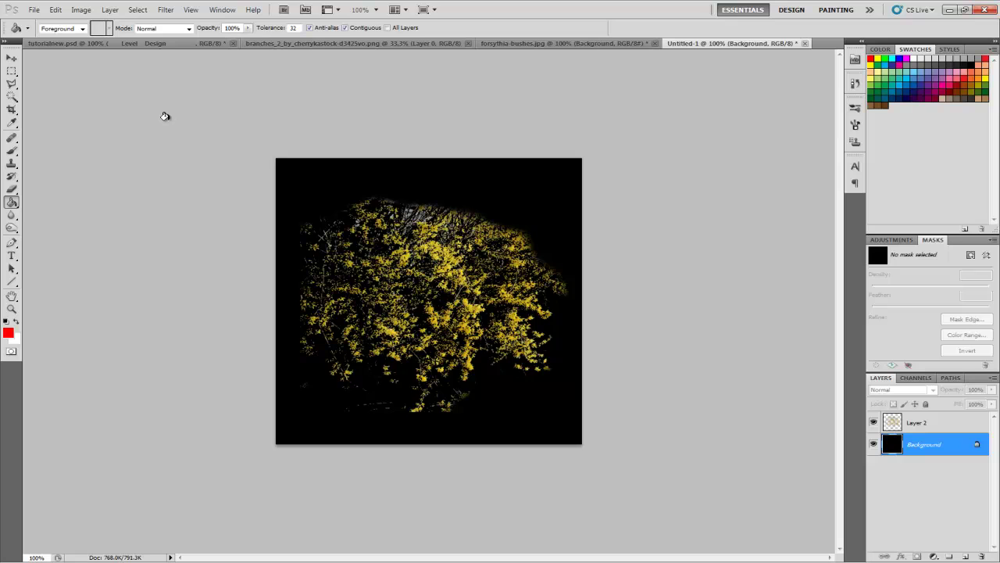
Step: Erase the forsythia's top edges with the 24 px scatter brush enlarged to 80
{"action": "key", "text": "b"}
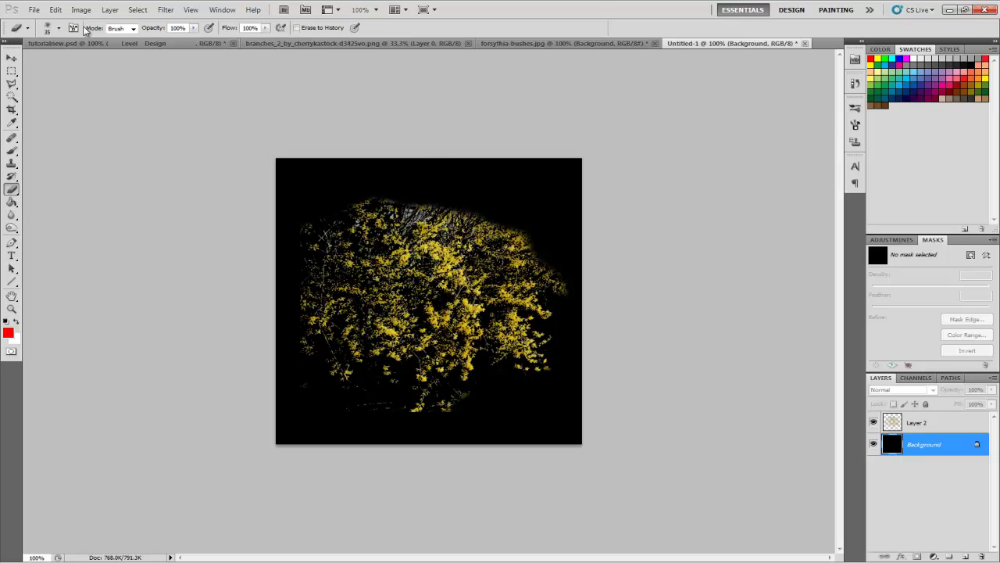
{"action": "left_click", "coordinate": [58, 29]}
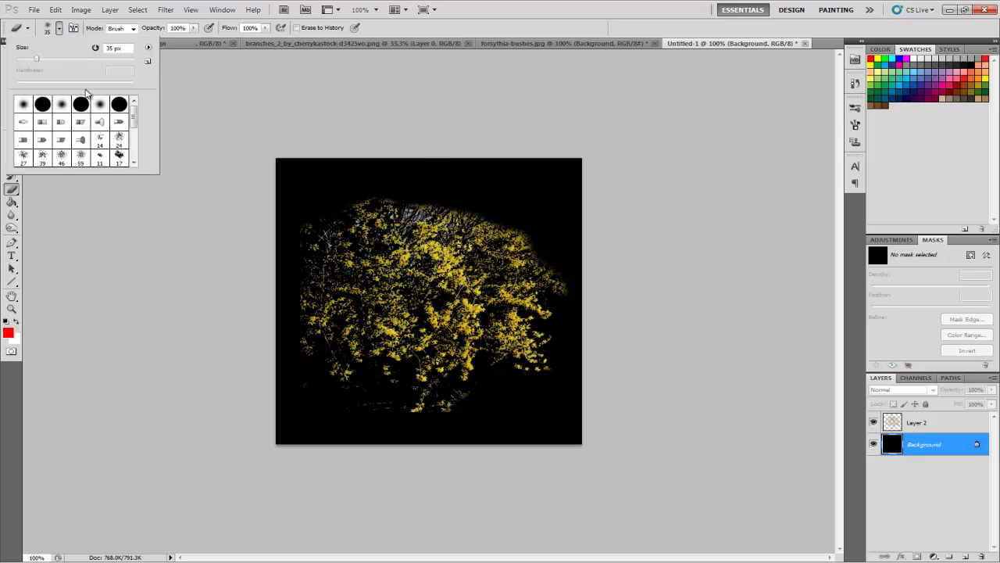
{"action": "left_click", "coordinate": [119, 140]}
{"action": "key", "text": "Return"}
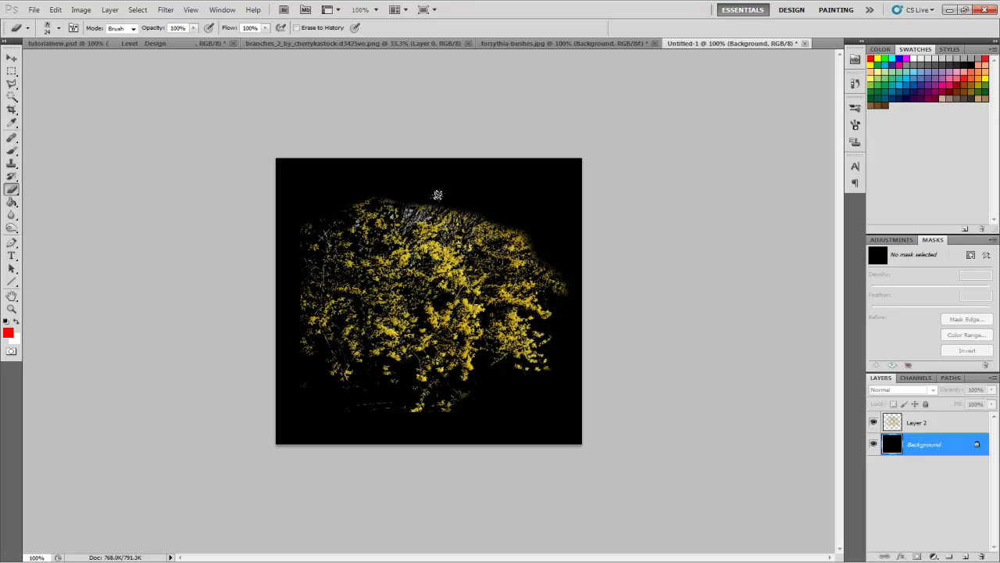
{"action": "key", "text": "bracketright"}
{"action": "key", "text": "bracketright"}
{"action": "key", "text": "bracketright"}
{"action": "key", "text": "bracketright"}
{"action": "key", "text": "bracketright"}
{"action": "key", "text": "bracketright"}
{"action": "key", "text": "bracketright"}
{"action": "key", "text": "bracketright"}
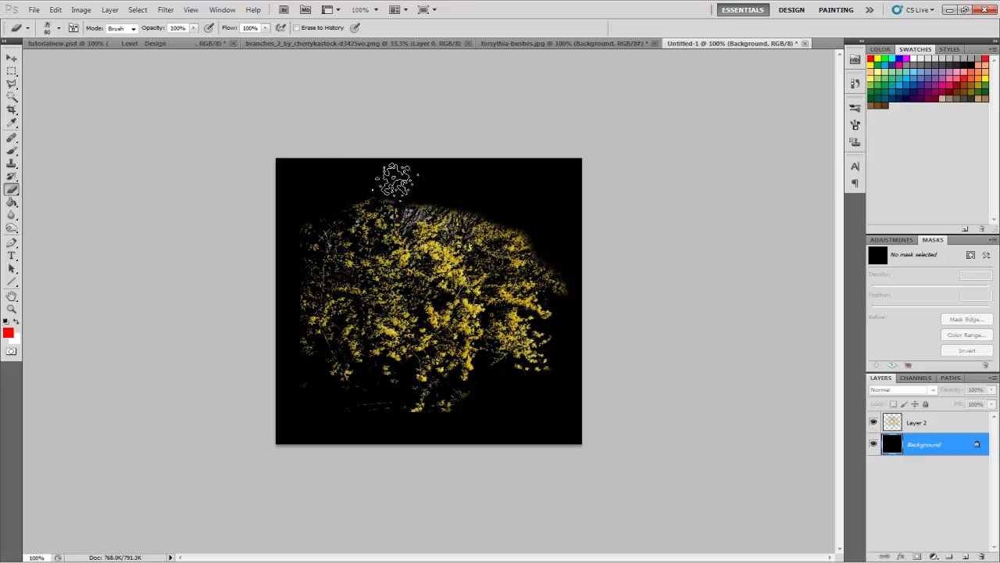
{"action": "left_click_drag", "start_coordinate": [414, 187], "coordinate": [400, 193]}
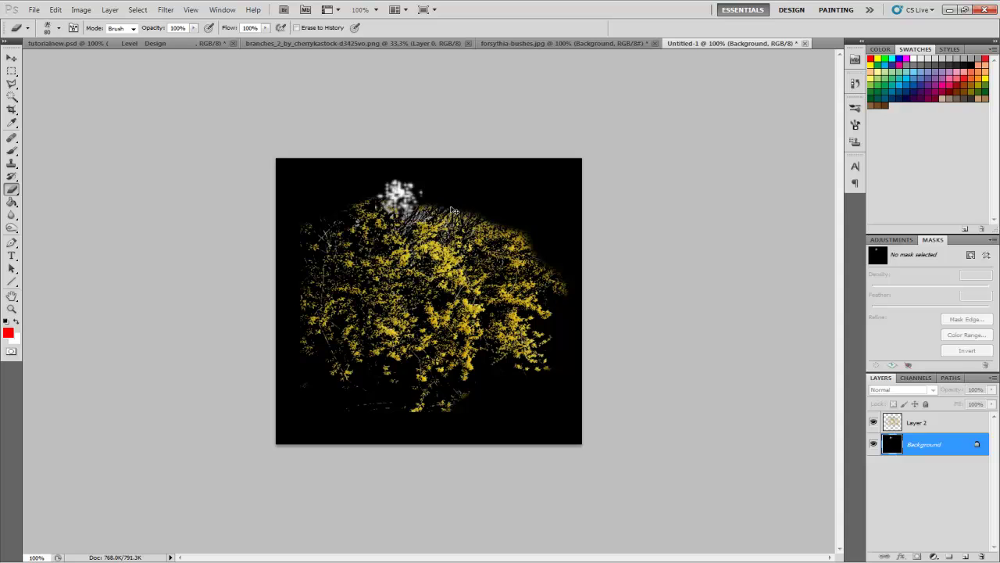
{"action": "key", "text": "ctrl+z"}
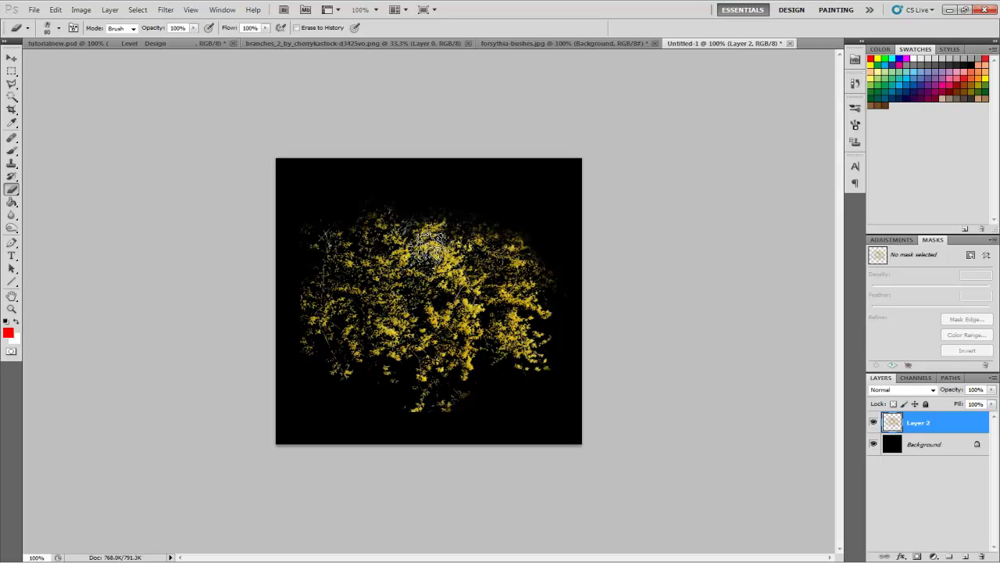
Step: Drag Layer 2 down with the Move tool until the bush fills the canvas's lower half
{"action": "key", "text": "v"}
{"action": "left_click_drag", "start_coordinate": [429, 247], "coordinate": [426, 320]}
{"action": "mouse_move", "coordinate": [456, 365]}
{"action": "left_mouse_down"}
{"action": "mouse_move", "coordinate": [455, 356]}
{"action": "mouse_move", "coordinate": [456, 372]}
{"action": "left_mouse_up"}
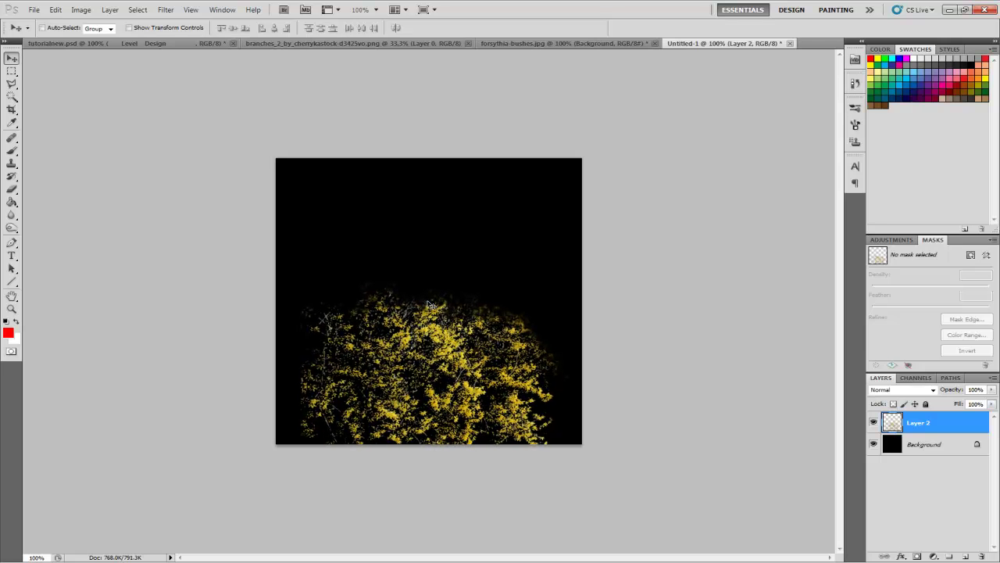
{"action": "left_click_drag", "start_coordinate": [428, 301], "coordinate": [415, 317]}
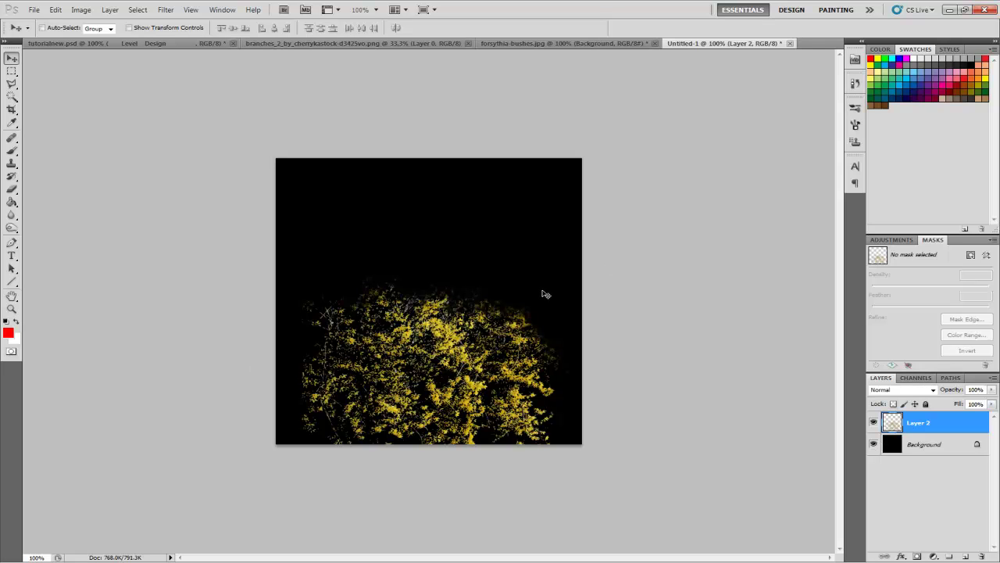
Step: Apply a Hue/Saturation hue shift of +74 to turn the bush bright green
{"action": "left_click", "coordinate": [81, 10]}
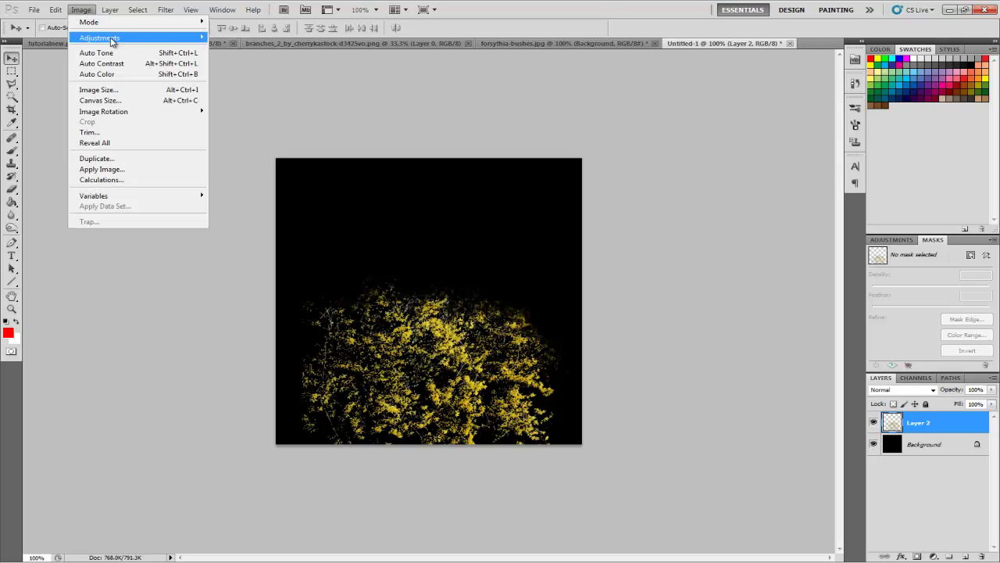
{"action": "mouse_move", "coordinate": [110, 39]}
{"action": "left_click", "coordinate": [243, 96]}
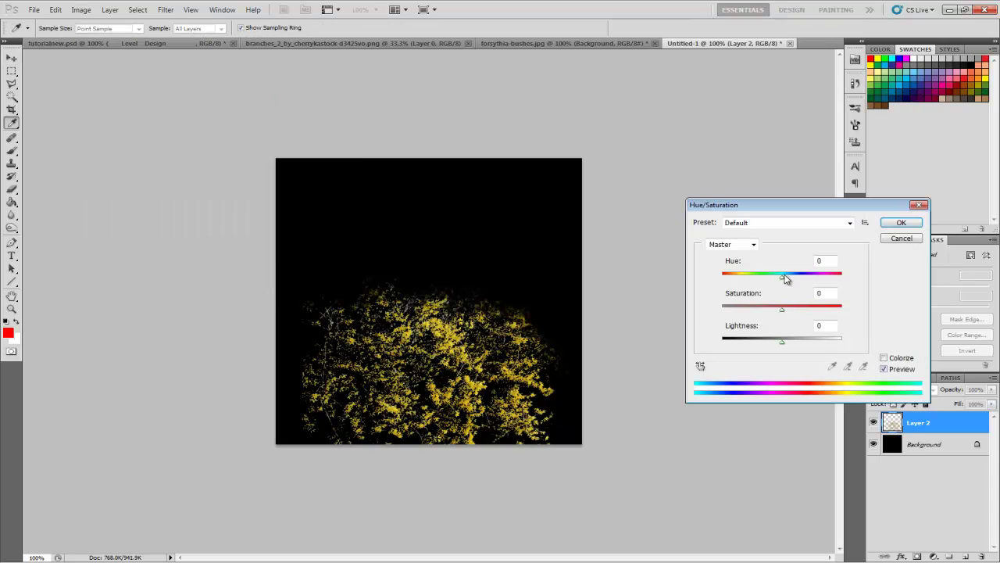
{"action": "left_click_drag", "start_coordinate": [785, 277], "coordinate": [818, 278]}
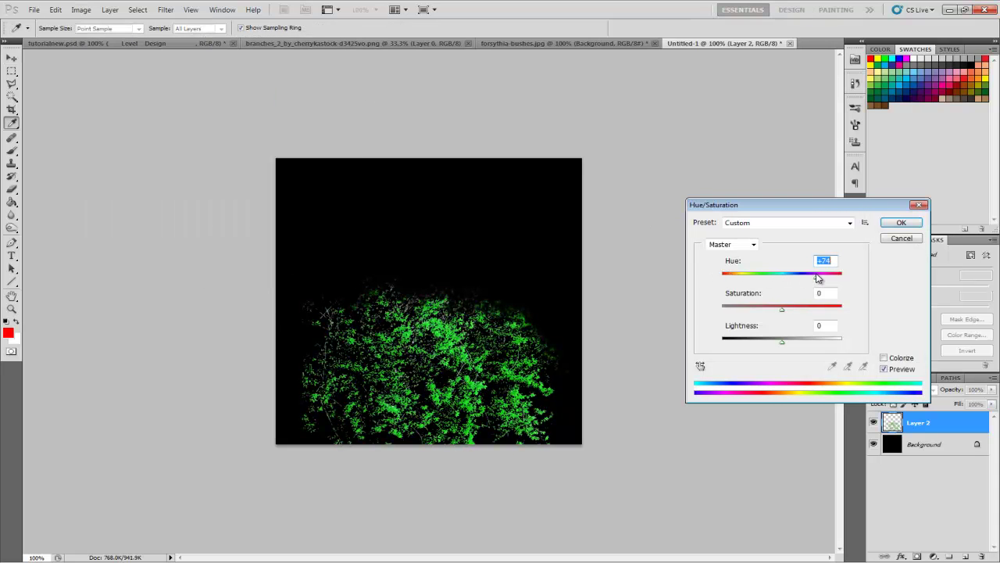
{"action": "left_click", "coordinate": [901, 222]}
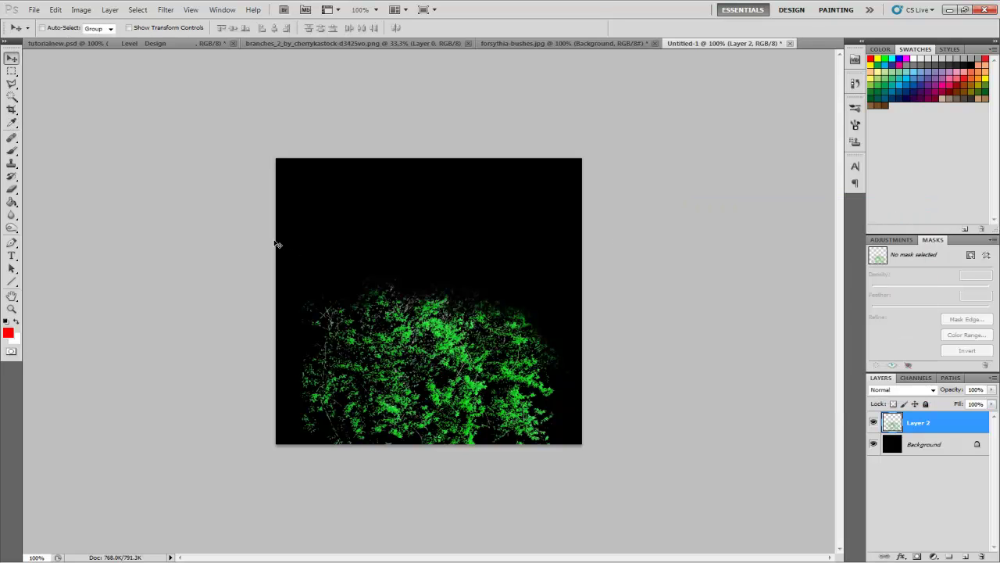
Step: Select the green foliage on Layer 2 with Color Range at fuzziness 200
{"action": "key", "text": "v"}
{"action": "left_click", "coordinate": [191, 9]}
{"action": "mouse_move", "coordinate": [138, 10]}
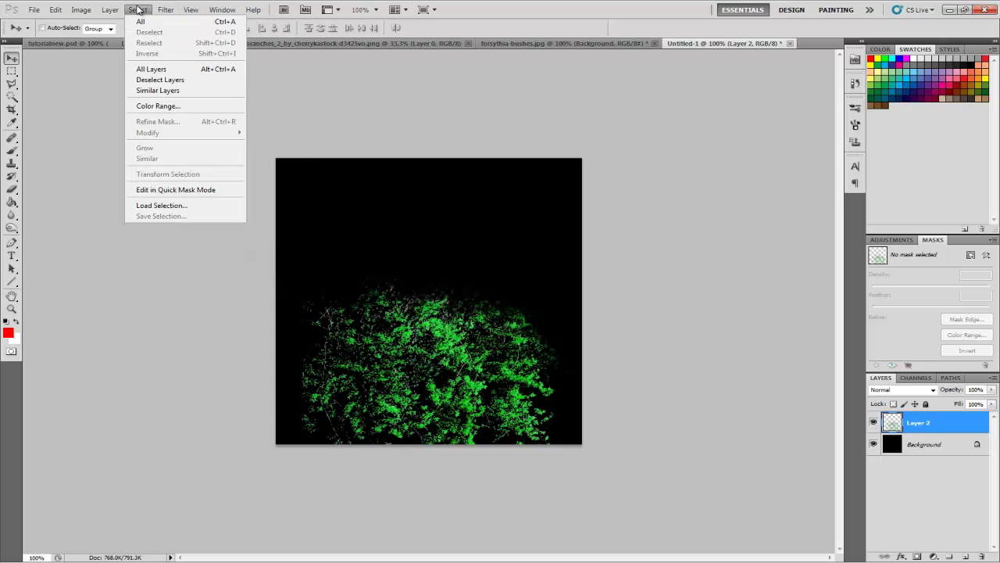
{"action": "left_click", "coordinate": [157, 108]}
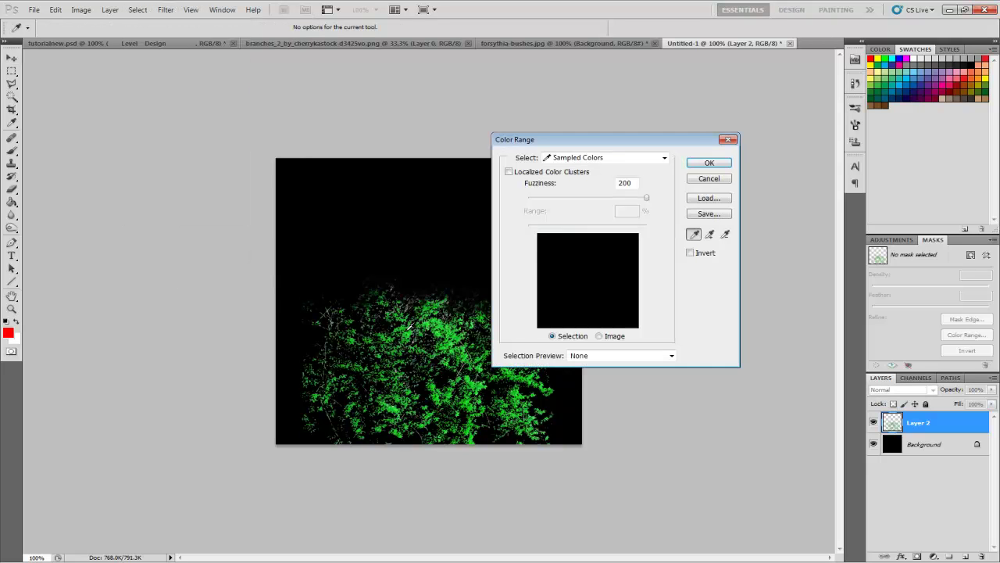
{"action": "left_click", "coordinate": [408, 330]}
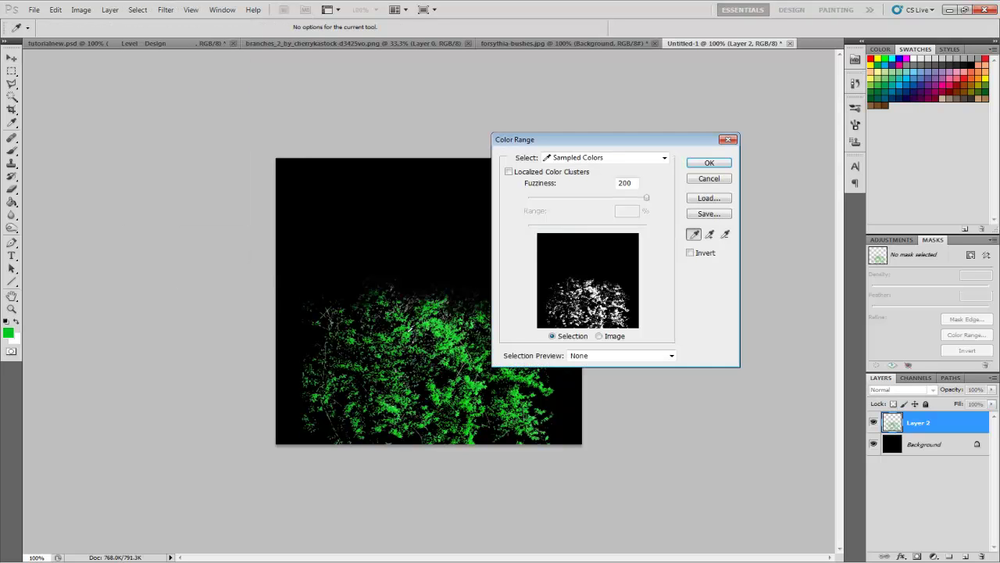
{"action": "left_click", "coordinate": [709, 162]}
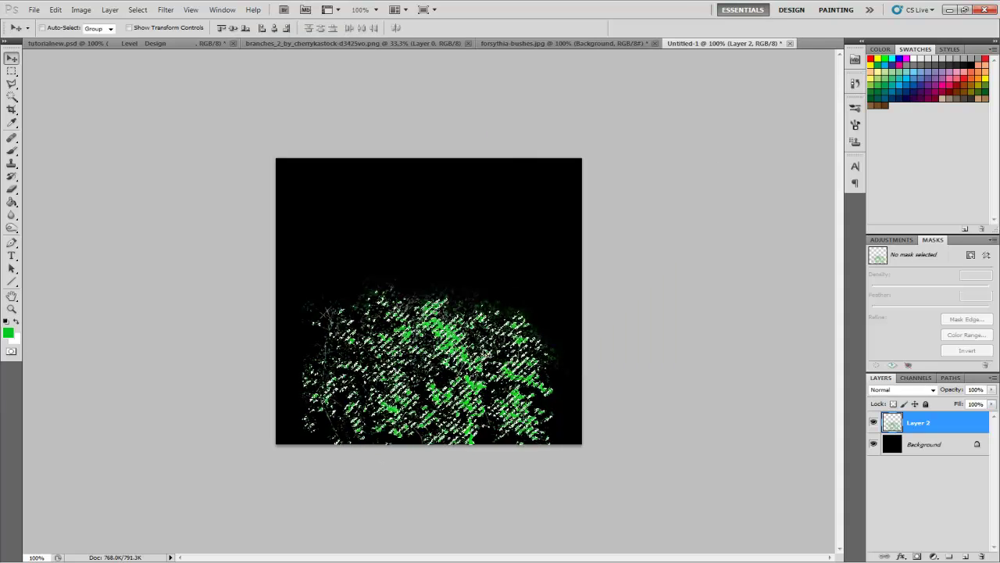
Step: Add a new Layer 3 and set the foreground colour to yellow-green
{"action": "left_click", "coordinate": [966, 557]}
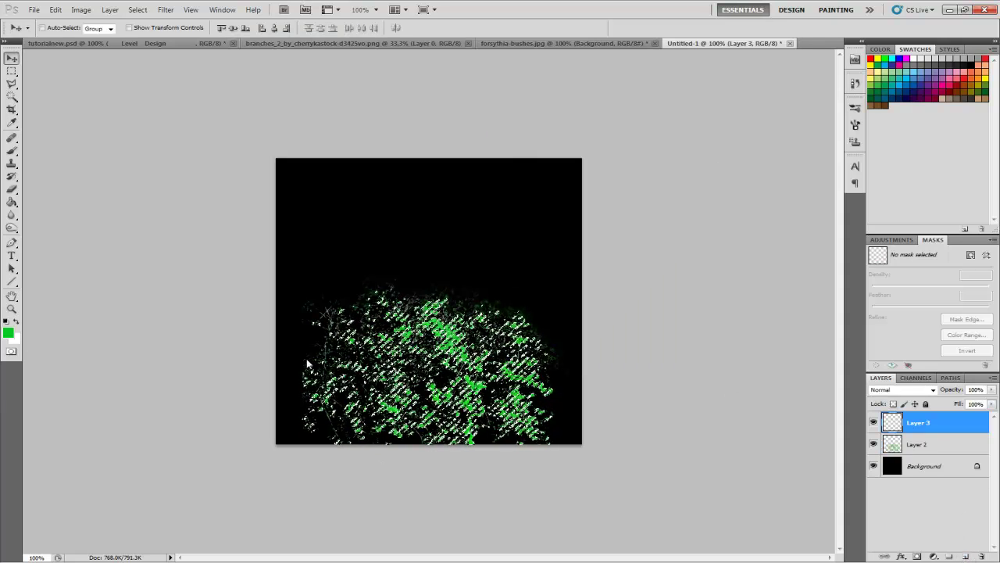
{"action": "left_click", "coordinate": [7, 333]}
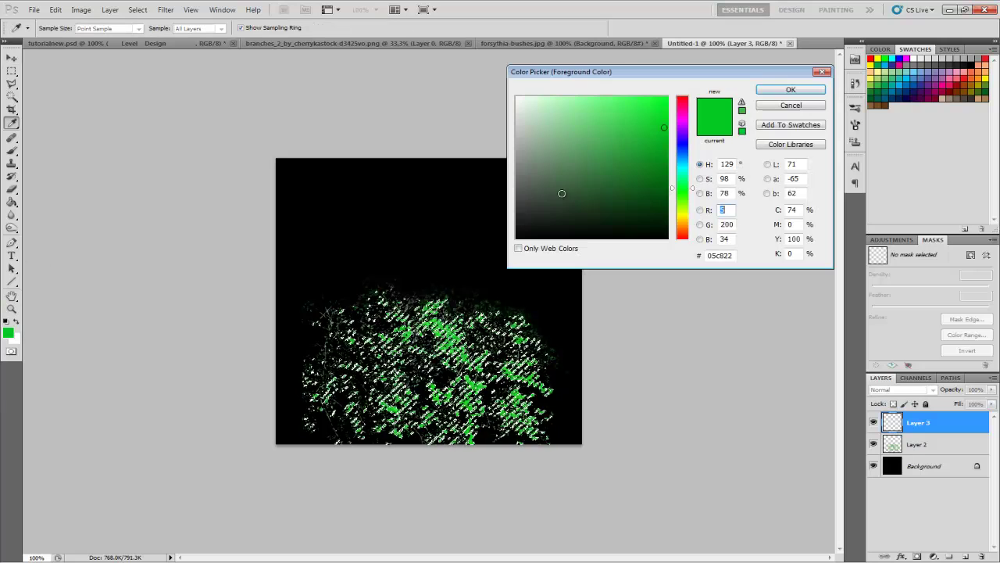
{"action": "left_click_drag", "start_coordinate": [686, 195], "coordinate": [688, 218]}
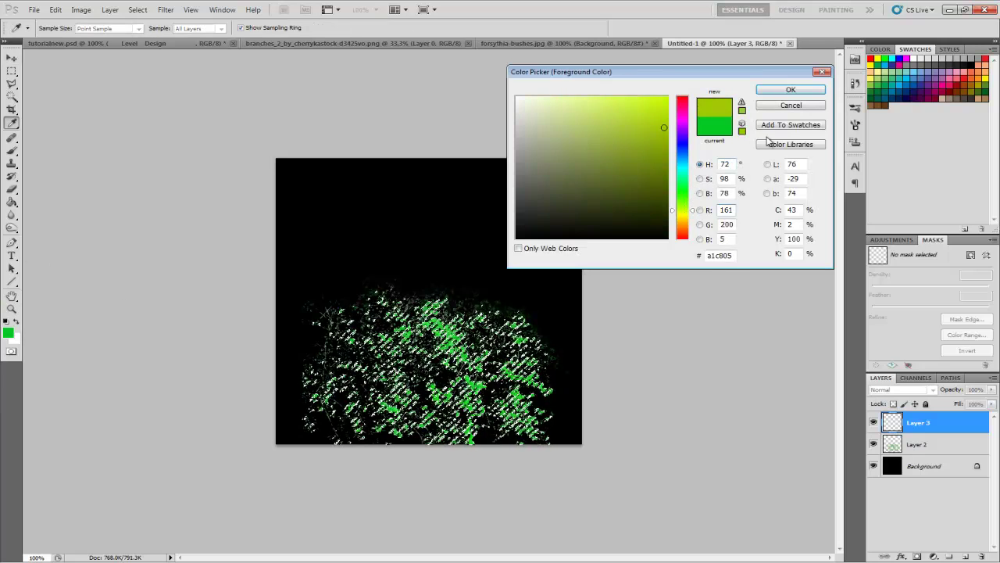
{"action": "left_click", "coordinate": [791, 90]}
{"action": "key", "text": "v"}
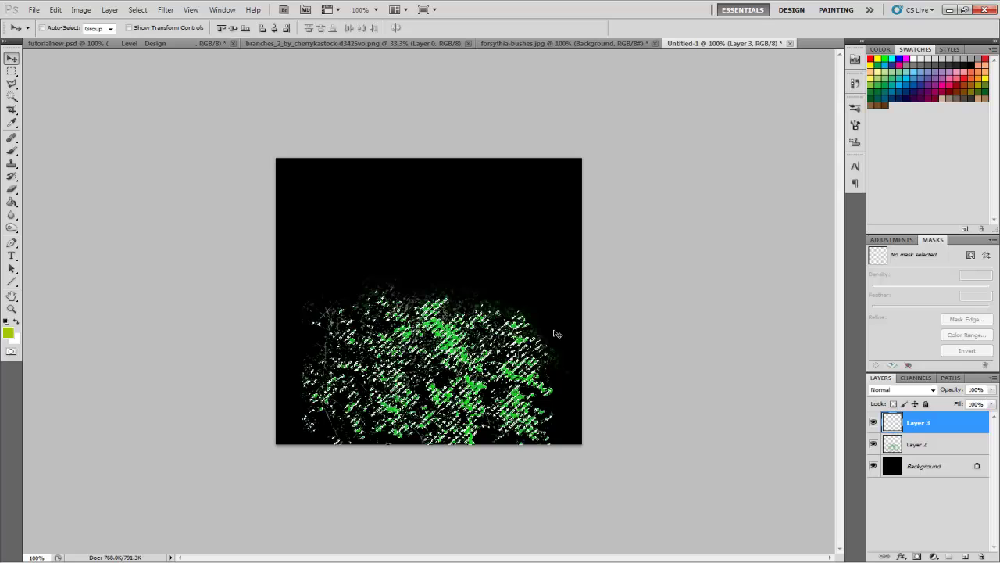
Step: Paint yellow-green strokes at 31% brush opacity over the foliage centre and lower left
{"action": "key", "text": "b"}
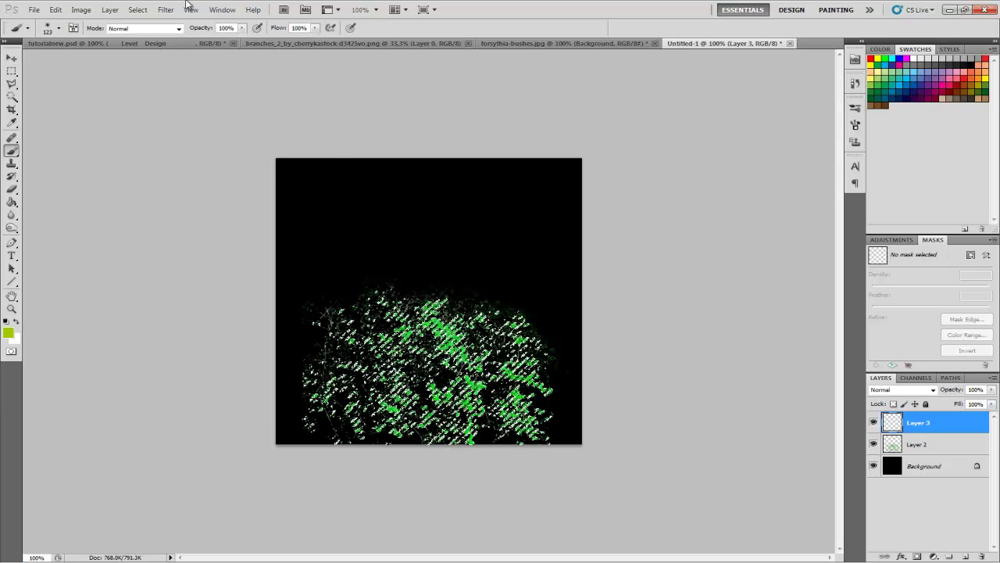
{"action": "left_click", "coordinate": [242, 29]}
{"action": "left_click_drag", "start_coordinate": [204, 38], "coordinate": [200, 38]}
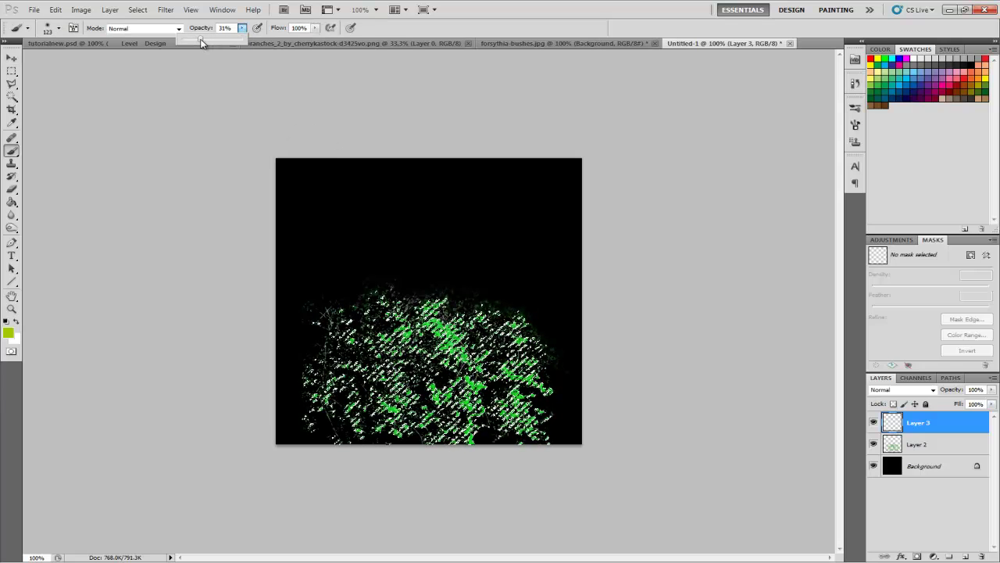
{"action": "left_click_drag", "start_coordinate": [429, 320], "coordinate": [469, 356]}
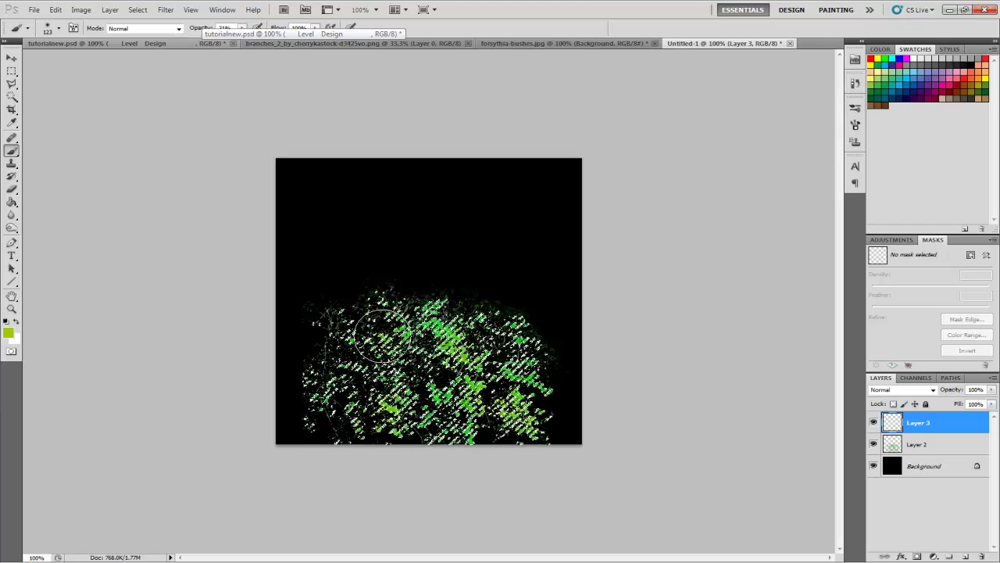
{"action": "mouse_move", "coordinate": [383, 335]}
{"action": "left_mouse_down"}
{"action": "mouse_move", "coordinate": [332, 339]}
{"action": "mouse_move", "coordinate": [335, 398]}
{"action": "left_mouse_up"}
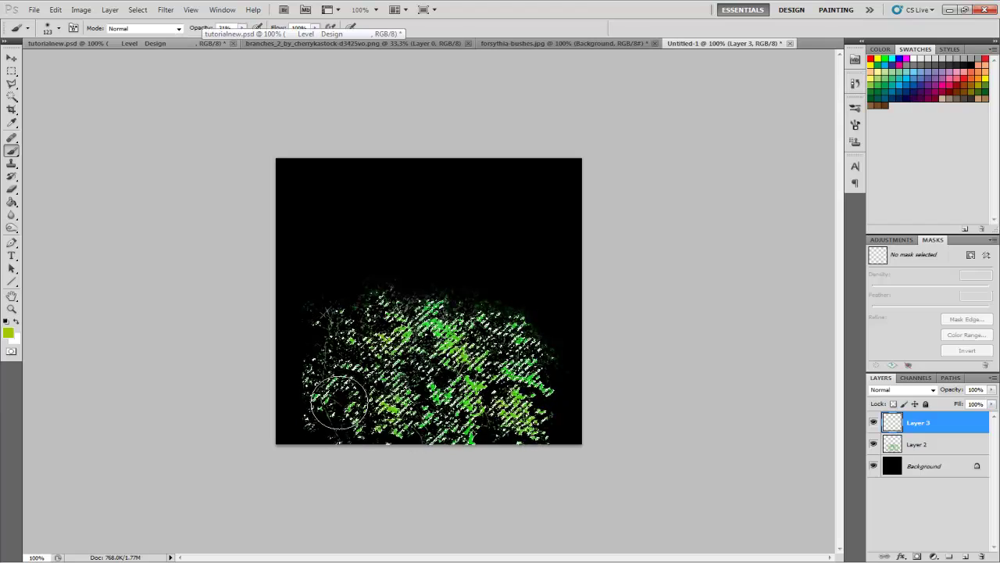
Step: Change the foreground colour to a bright green, then to orange
{"action": "left_click", "coordinate": [14, 334]}
{"action": "left_click", "coordinate": [690, 170]}
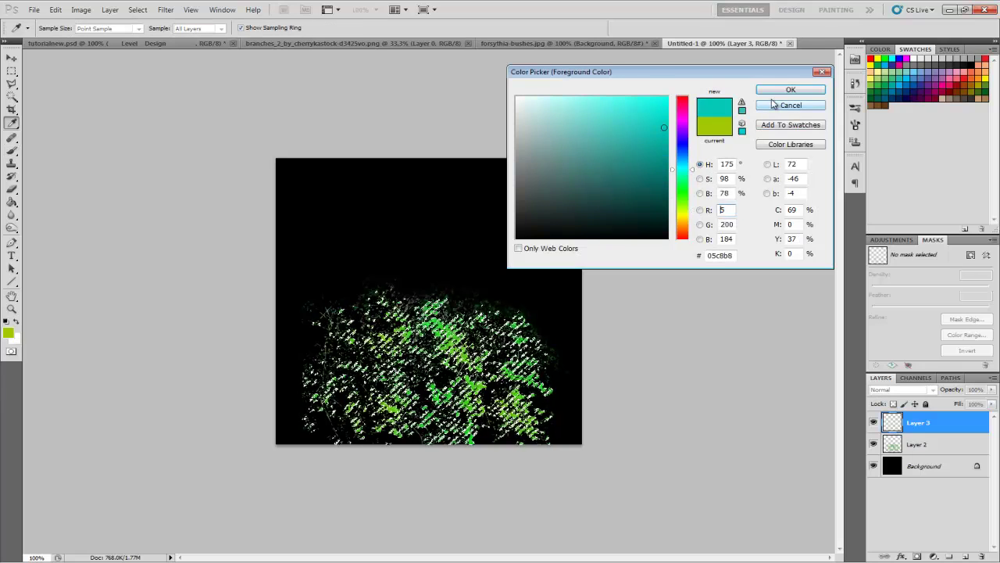
{"action": "left_click", "coordinate": [691, 178]}
{"action": "left_click", "coordinate": [633, 110]}
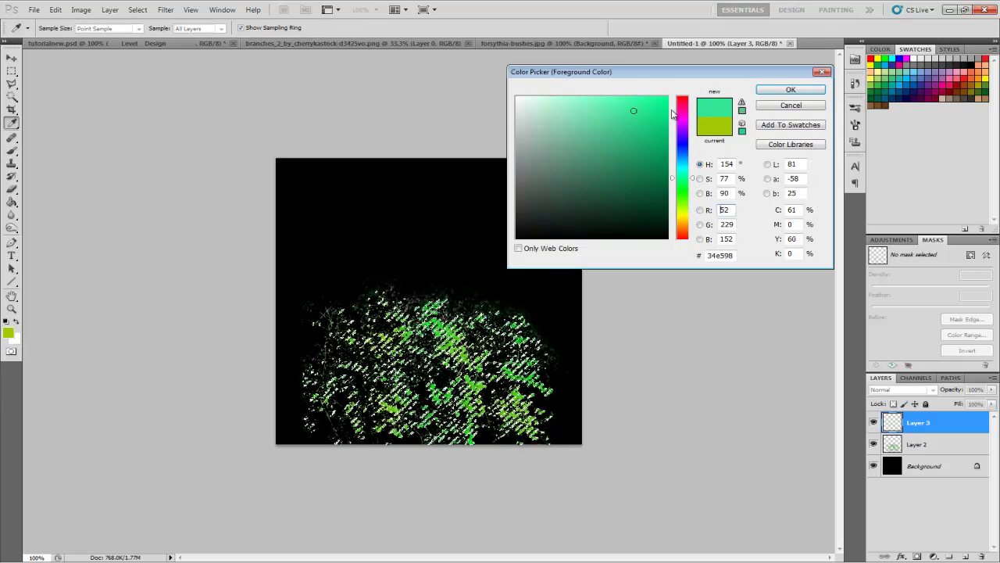
{"action": "left_click", "coordinate": [789, 90]}
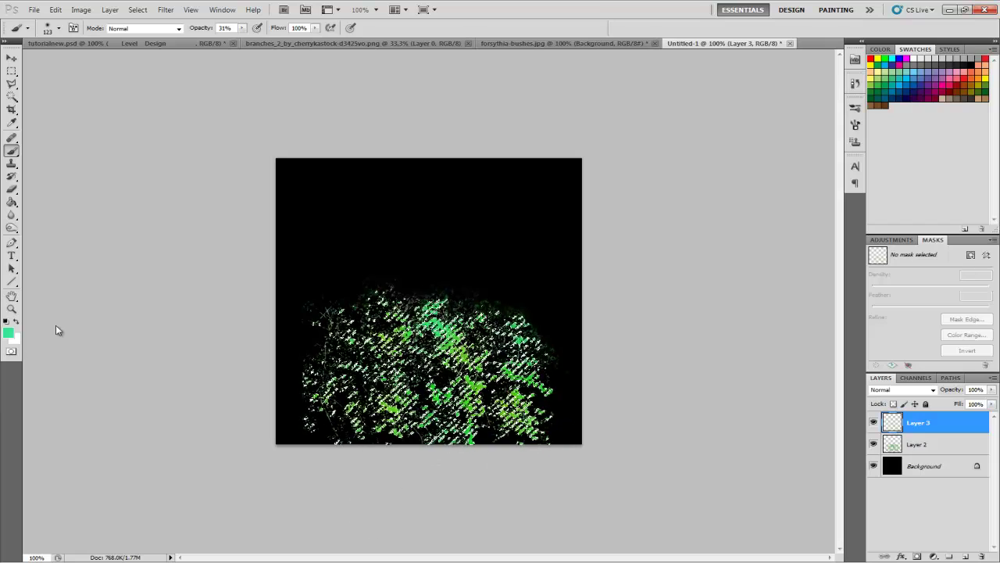
{"action": "left_click", "coordinate": [9, 333]}
{"action": "left_click_drag", "start_coordinate": [687, 202], "coordinate": [687, 223]}
{"action": "left_click", "coordinate": [768, 95]}
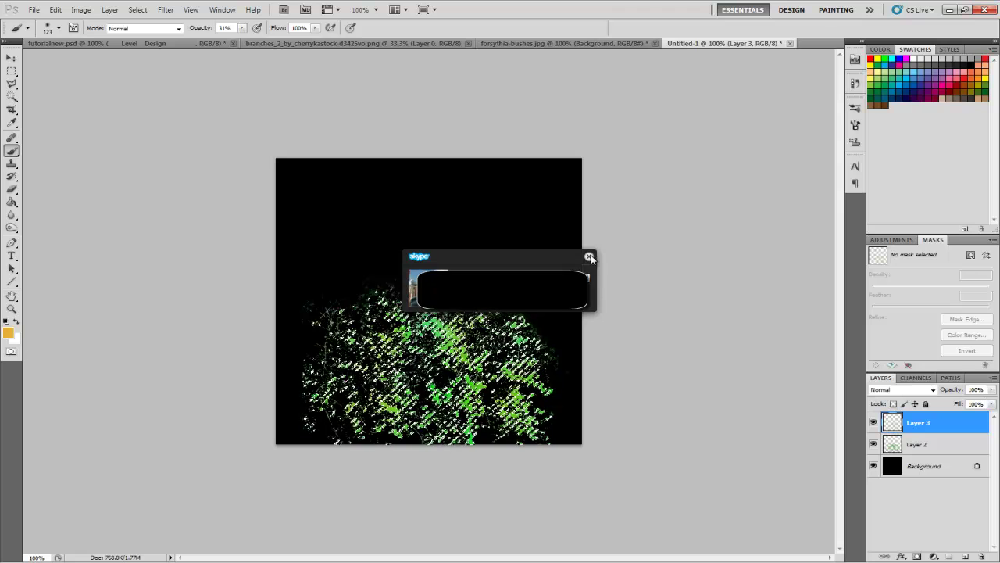
Step: Set Layer 3's blend mode to Color so its tints recolour the foliage
{"action": "key", "text": "m"}
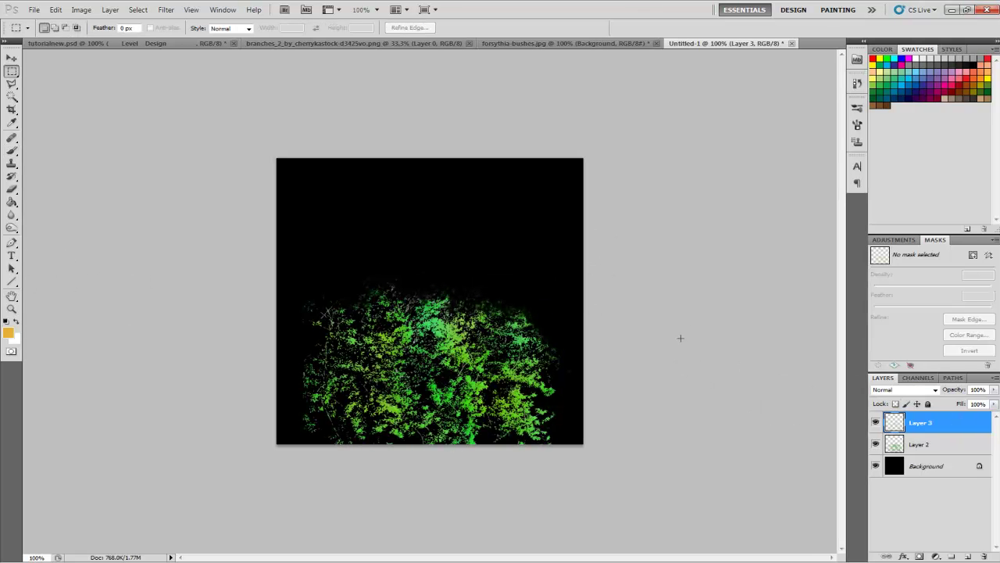
{"action": "left_click", "coordinate": [905, 389]}
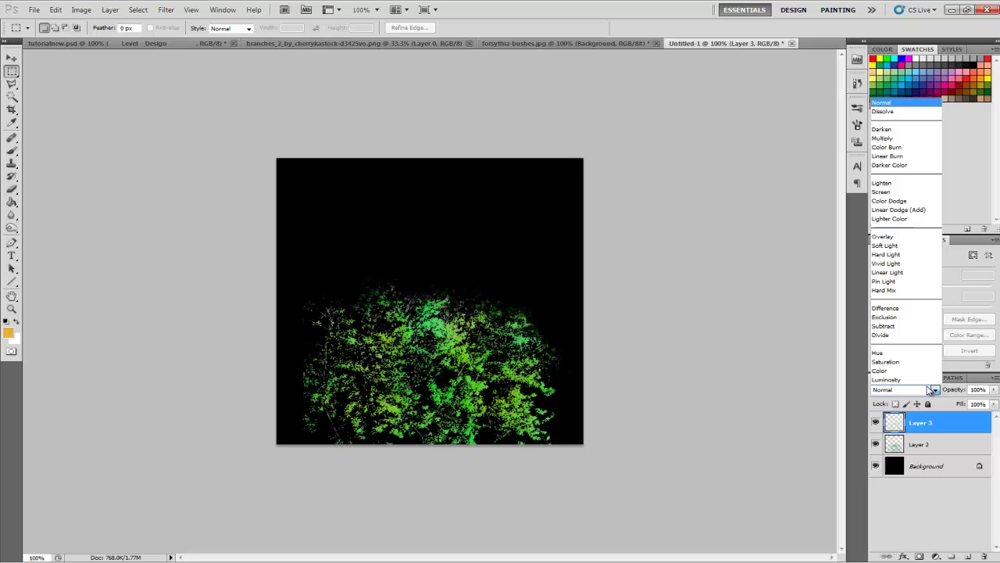
{"action": "left_click", "coordinate": [891, 353]}
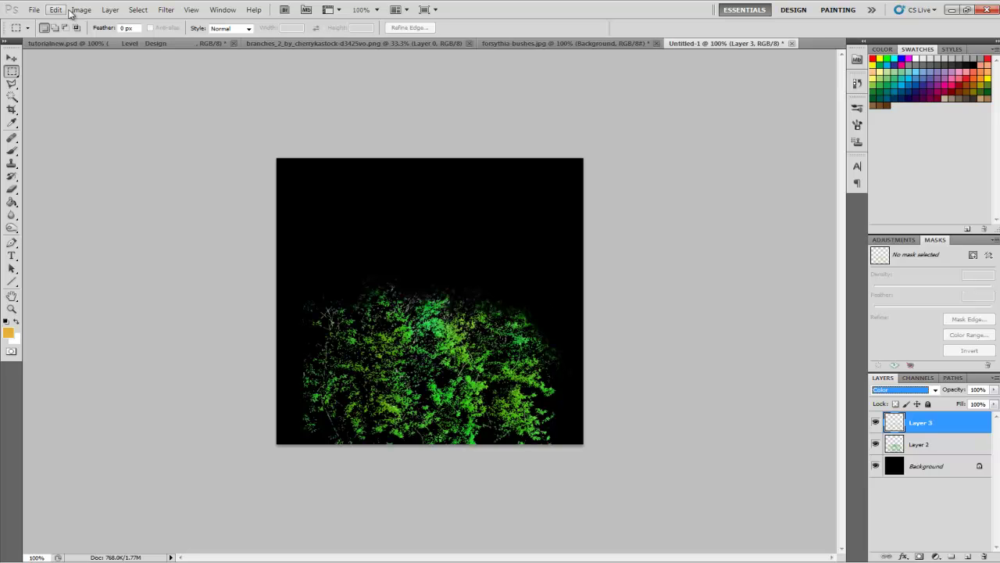
{"action": "left_click", "coordinate": [137, 9]}
{"action": "mouse_move", "coordinate": [167, 10]}
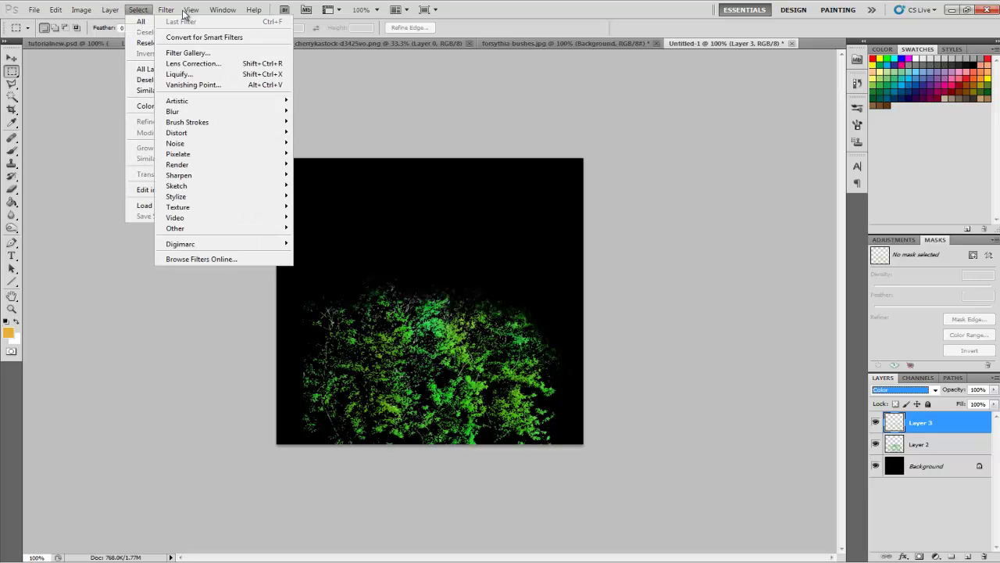
{"action": "mouse_move", "coordinate": [217, 199]}
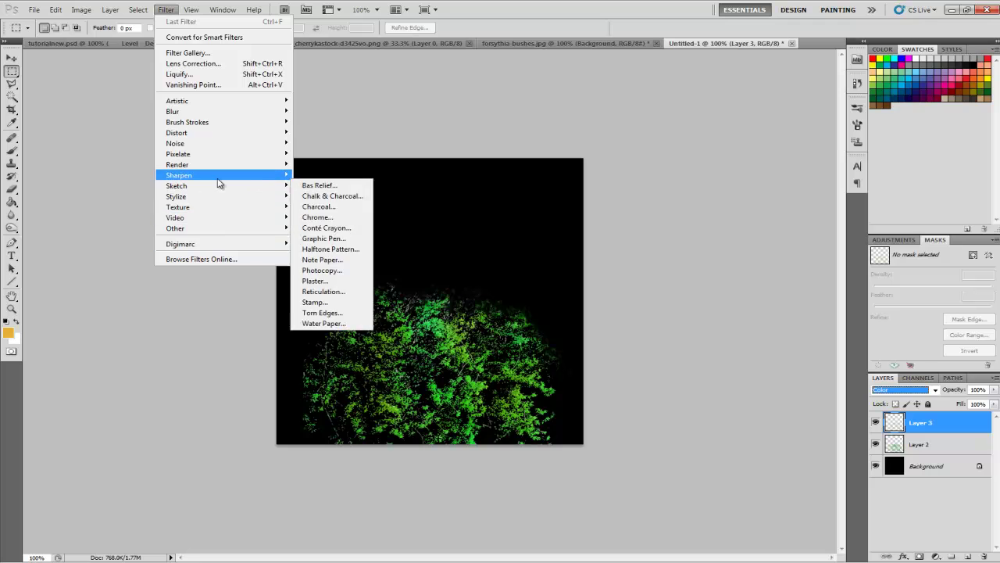
{"action": "left_click", "coordinate": [303, 175]}
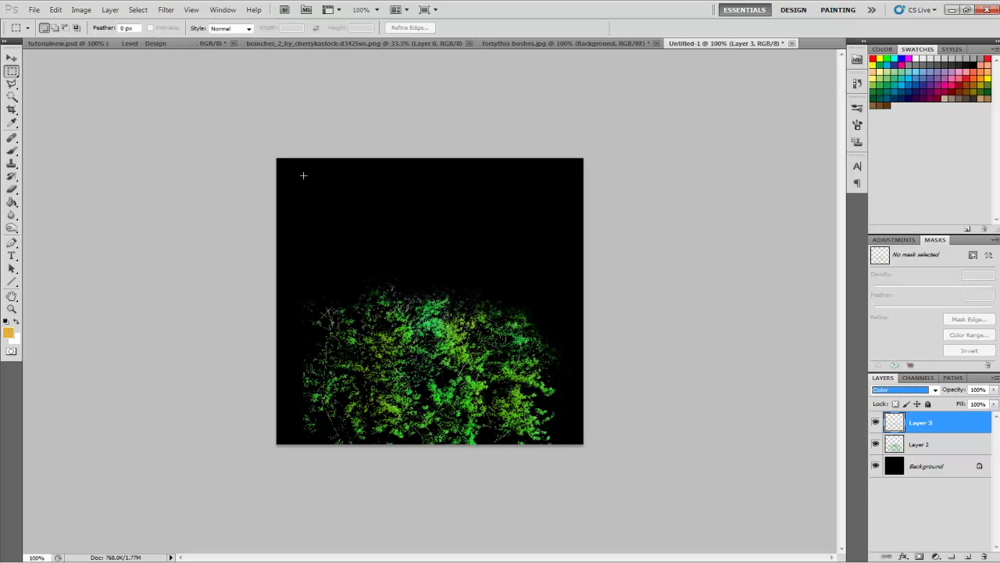
Step: Hide the black Background layer, leaving the green bush on transparency
{"action": "left_click", "coordinate": [875, 467]}
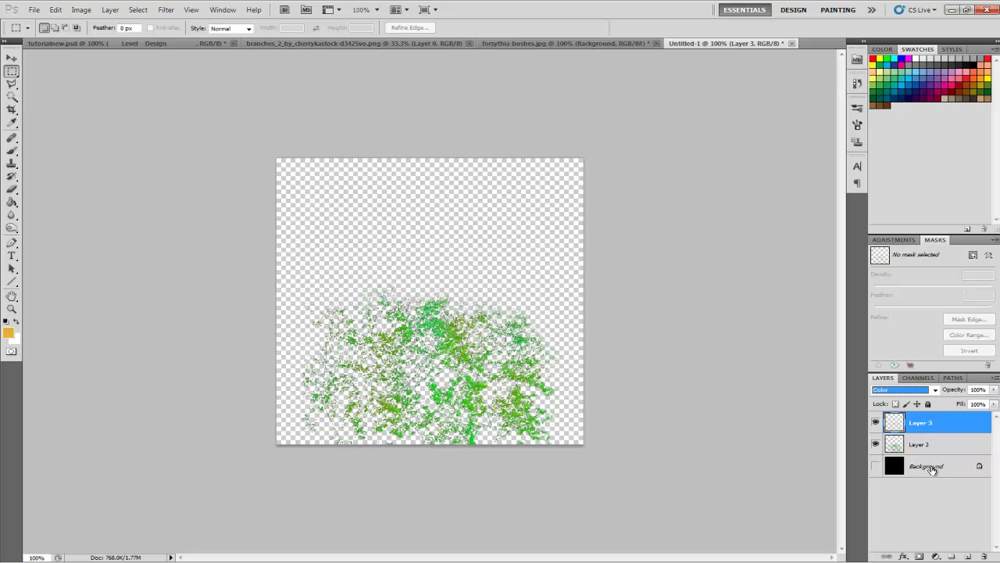
{"action": "left_click", "coordinate": [34, 10]}
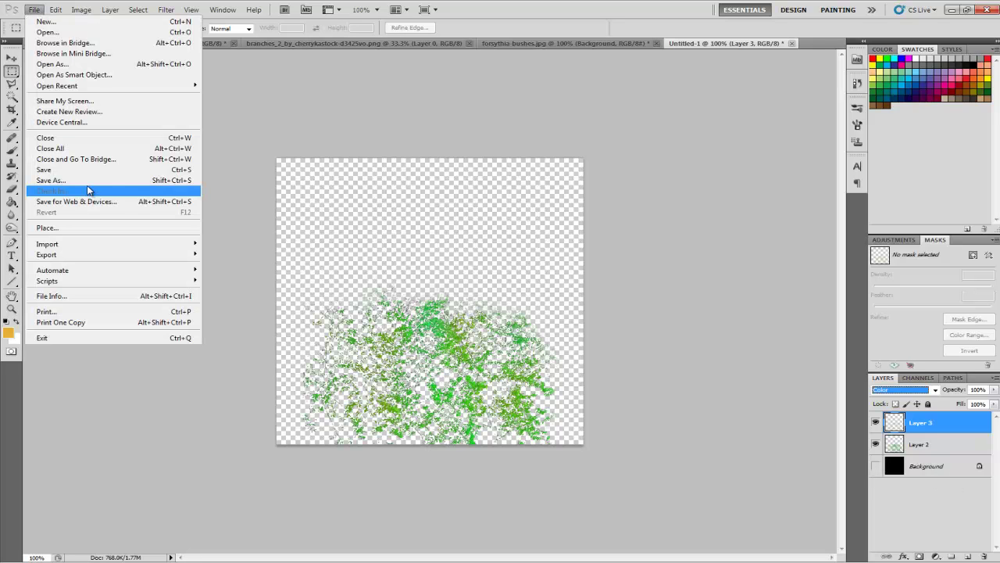
{"action": "left_click", "coordinate": [513, 7]}
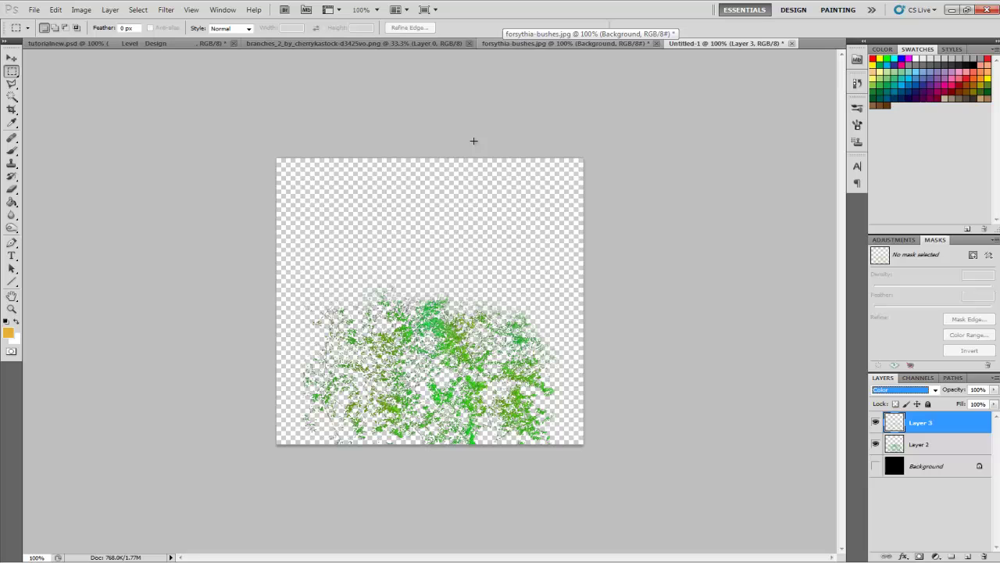